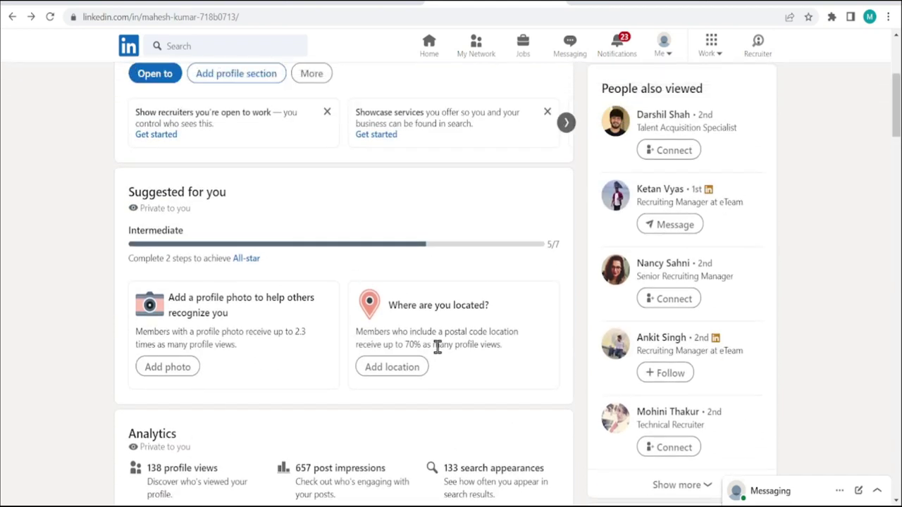
Step: Open the Recruiter workspace from the LinkedIn profile page
scroll(437, 346, down, 3)
scroll(437, 346, up, 3)
click(758, 43)
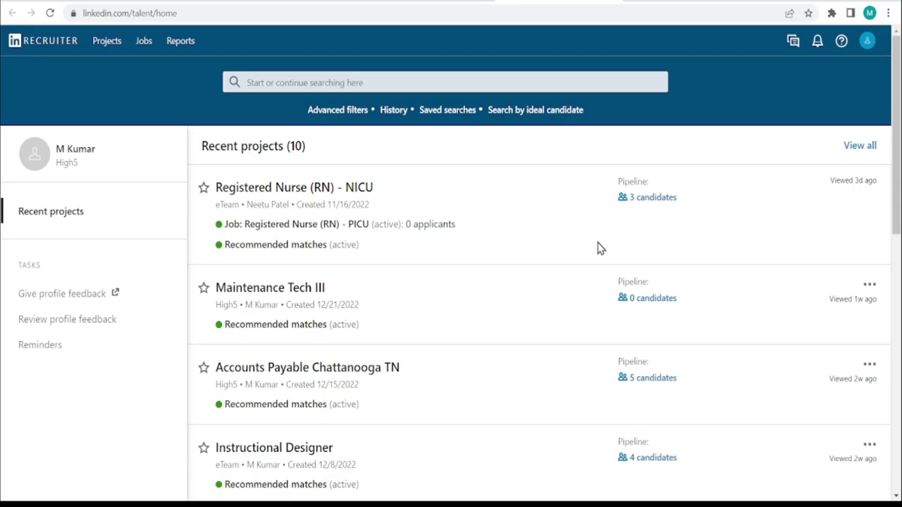
Step: Search for candidates with the keyword java
scroll(592, 265, down, 1)
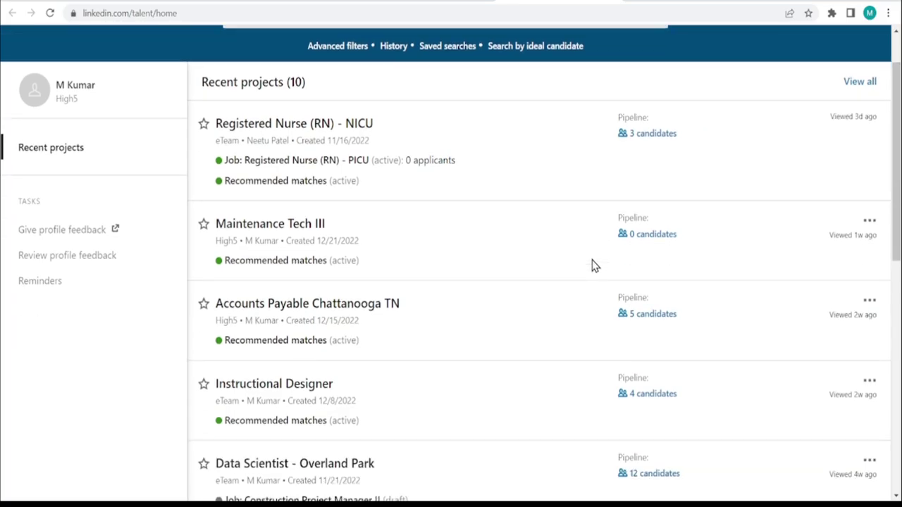
scroll(592, 265, up, 1)
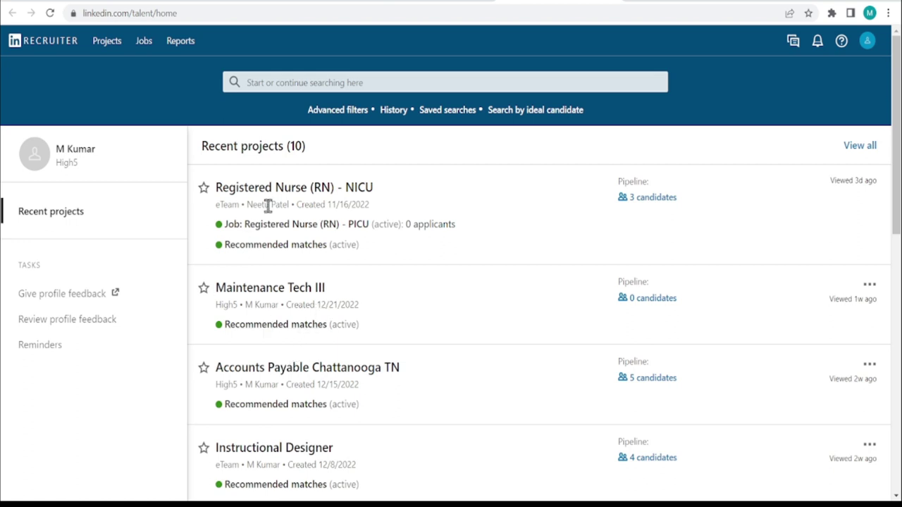
click(366, 83)
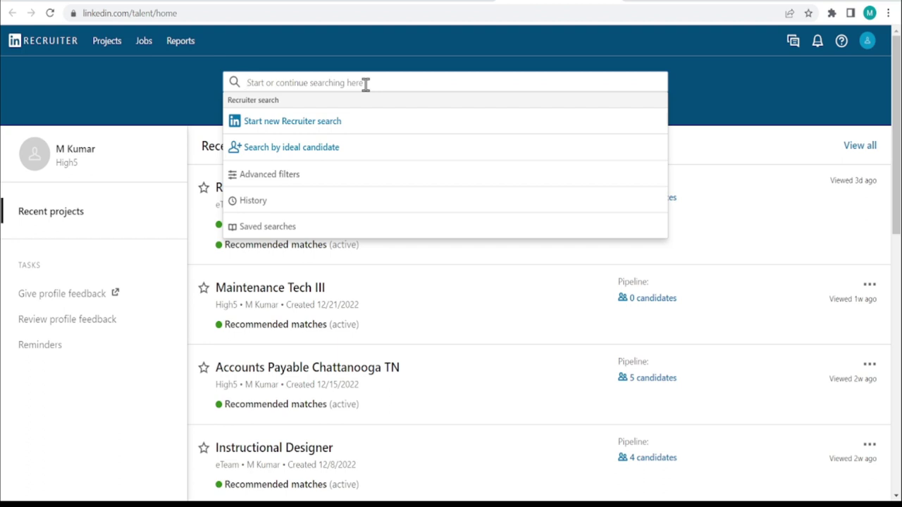
text(jaja)
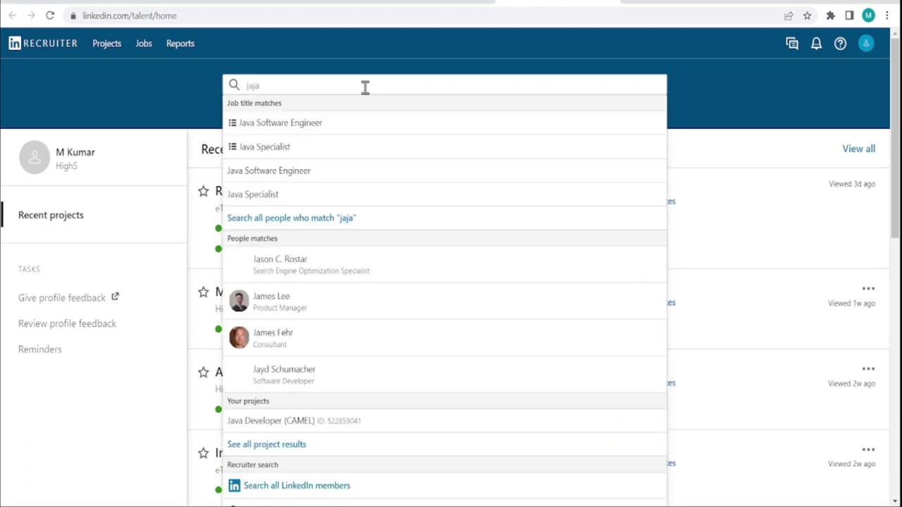
key(BackSpace)
key(BackSpace)
key(BackSpace)
key(BackSpace)
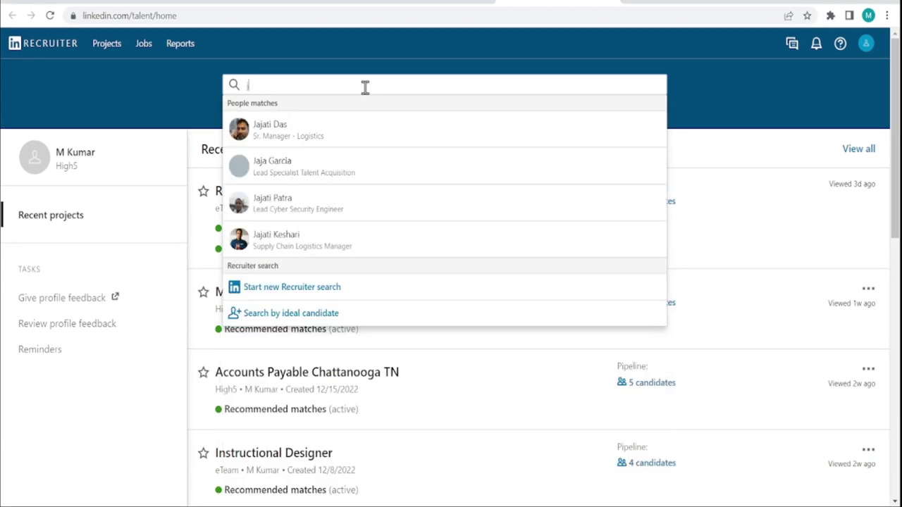
text(java)
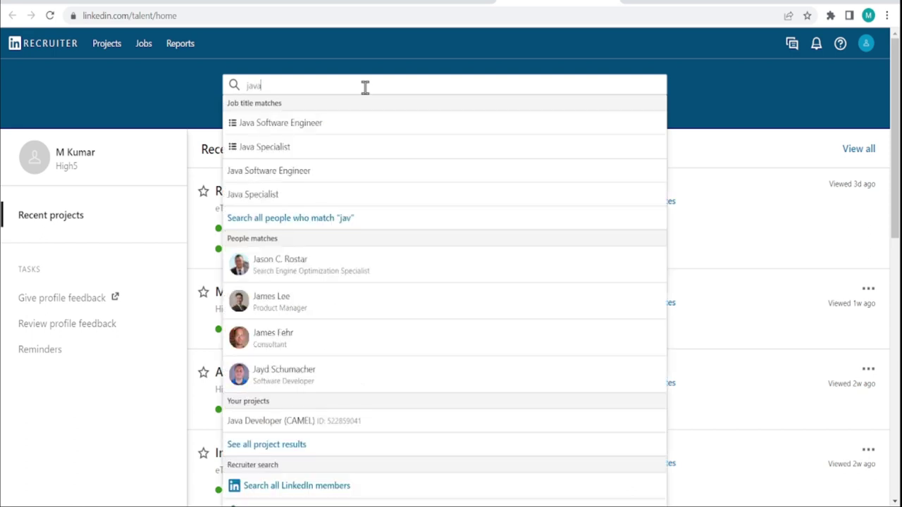
key(Return)
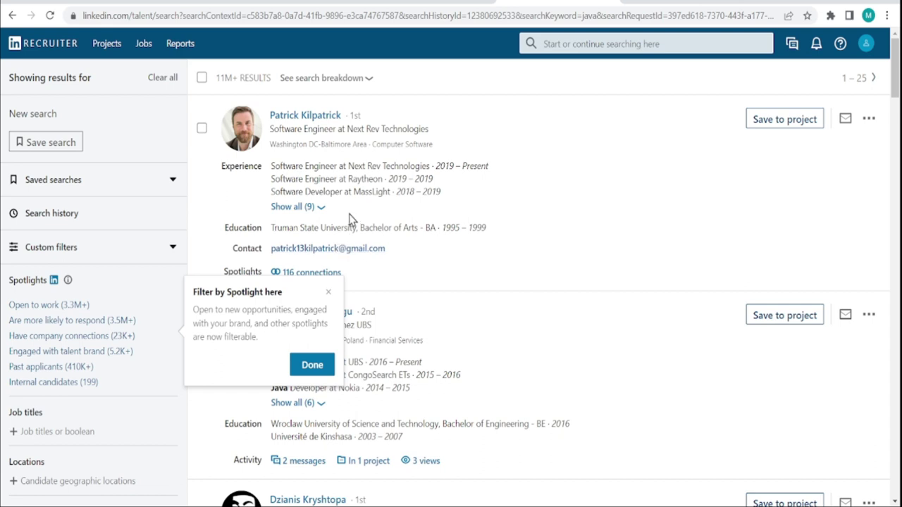
Step: Examine the filters for the java search, such as Spotlights, job titles, locations, workplace types, skills and companies
scroll(76, 224, down, 3)
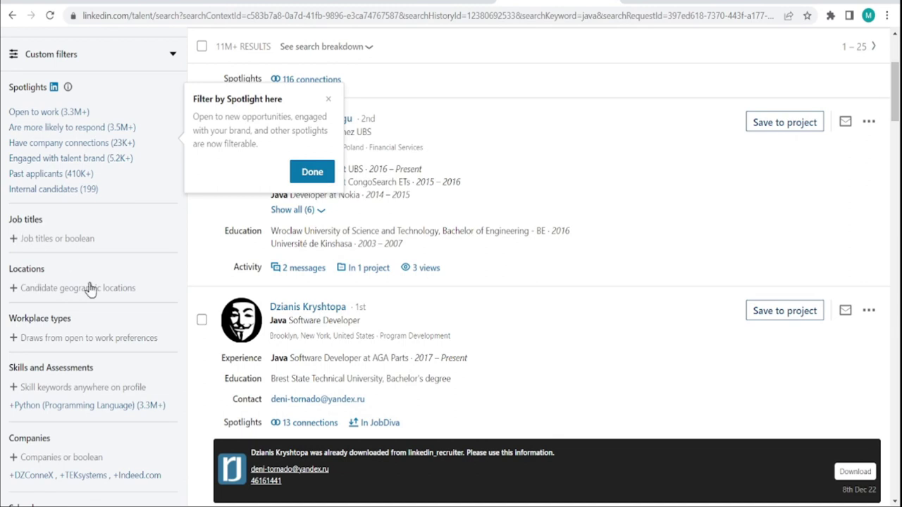
scroll(90, 289, down, 1)
scroll(117, 310, down, 3)
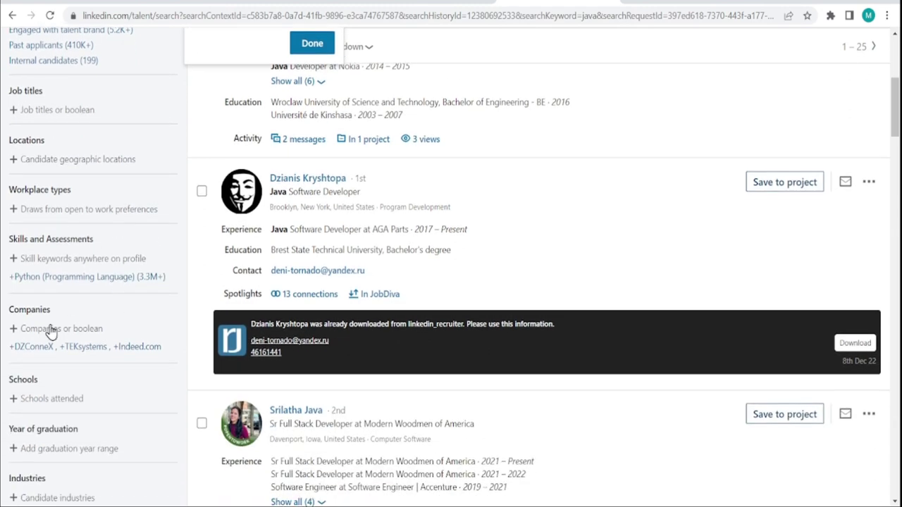
scroll(91, 321, up, 7)
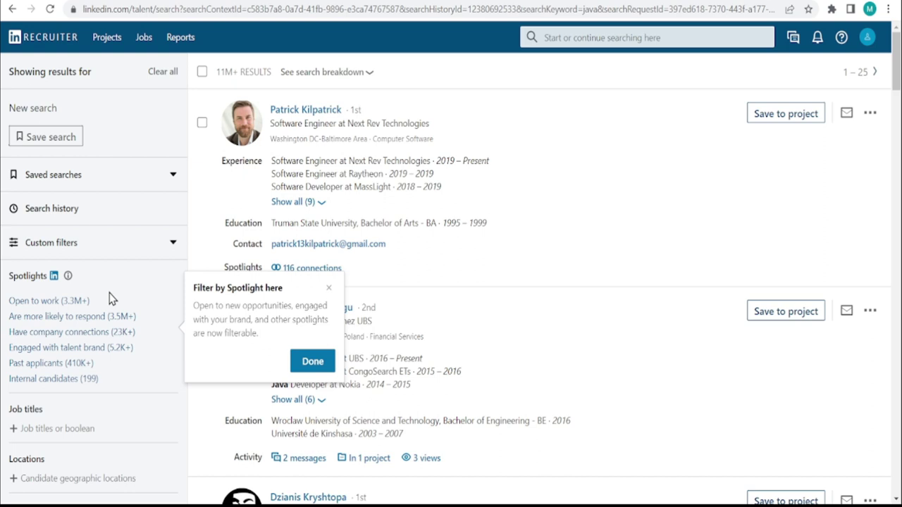
scroll(109, 300, down, 2)
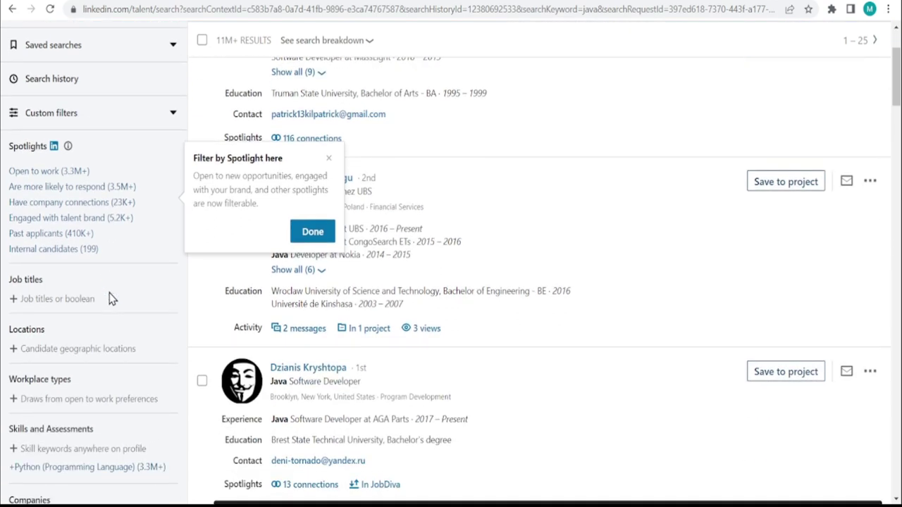
scroll(110, 300, up, 2)
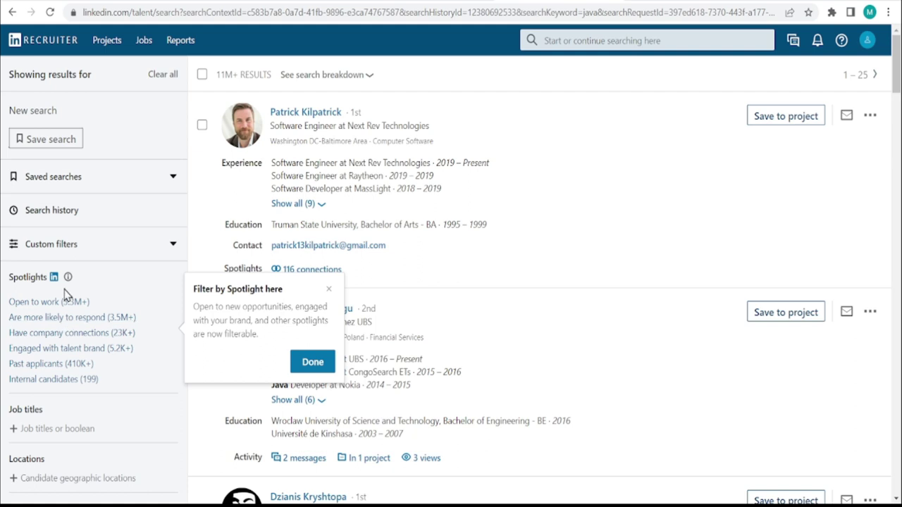
scroll(60, 313, down, 3)
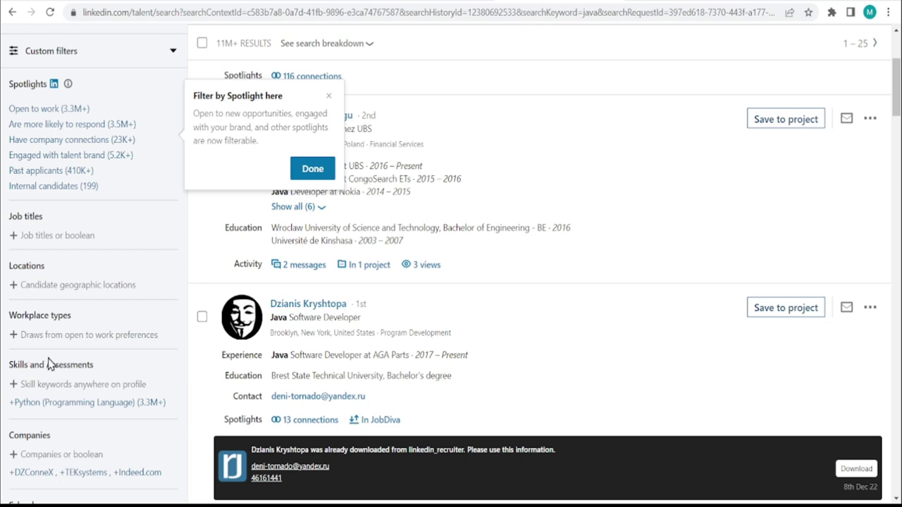
scroll(49, 363, up, 3)
scroll(50, 362, down, 2)
scroll(48, 363, up, 1)
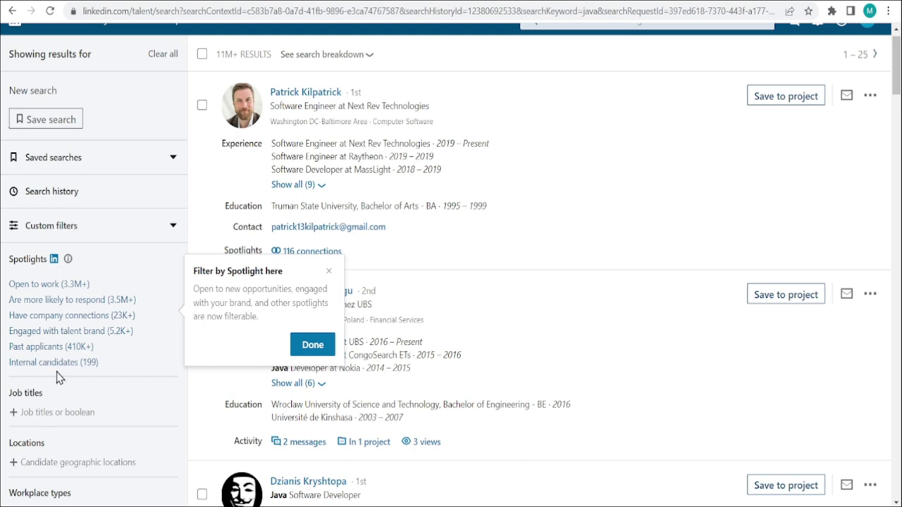
scroll(50, 370, down, 2)
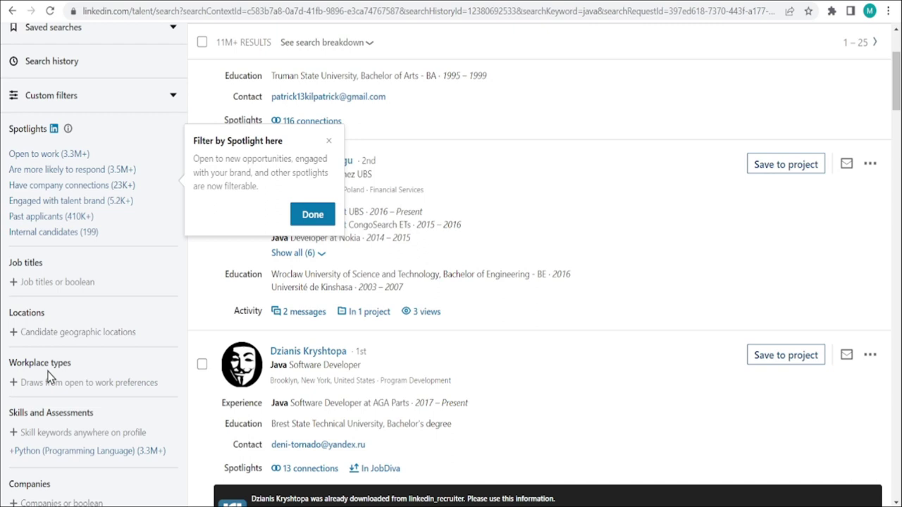
scroll(48, 374, up, 2)
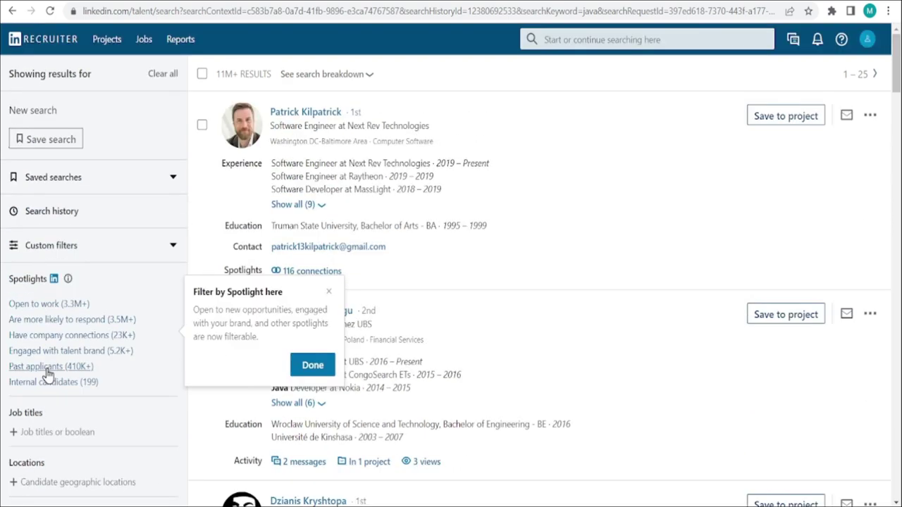
Step: Open the advanced search for the java results
scroll(48, 374, down, 4)
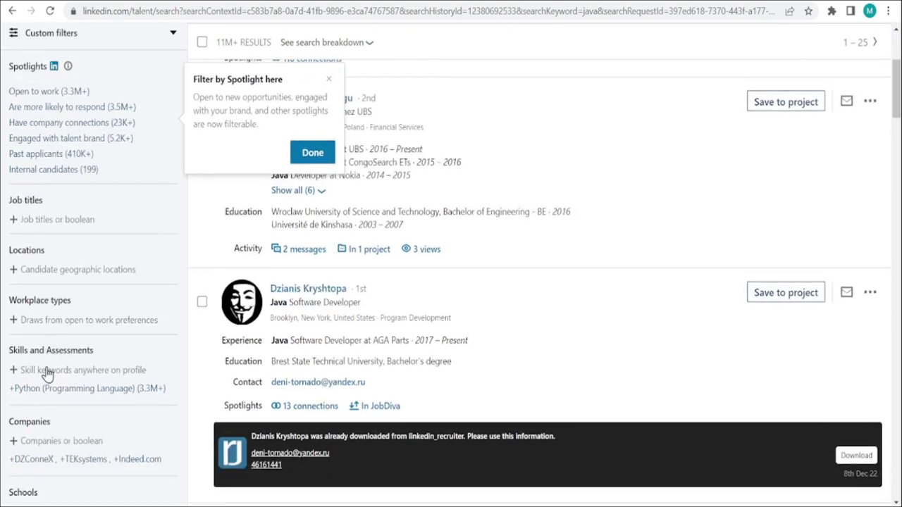
scroll(49, 374, down, 9)
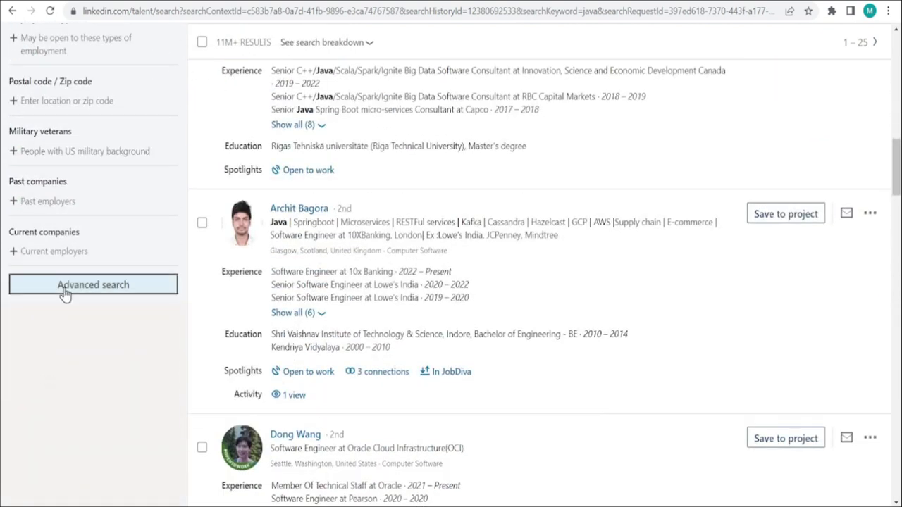
click(63, 287)
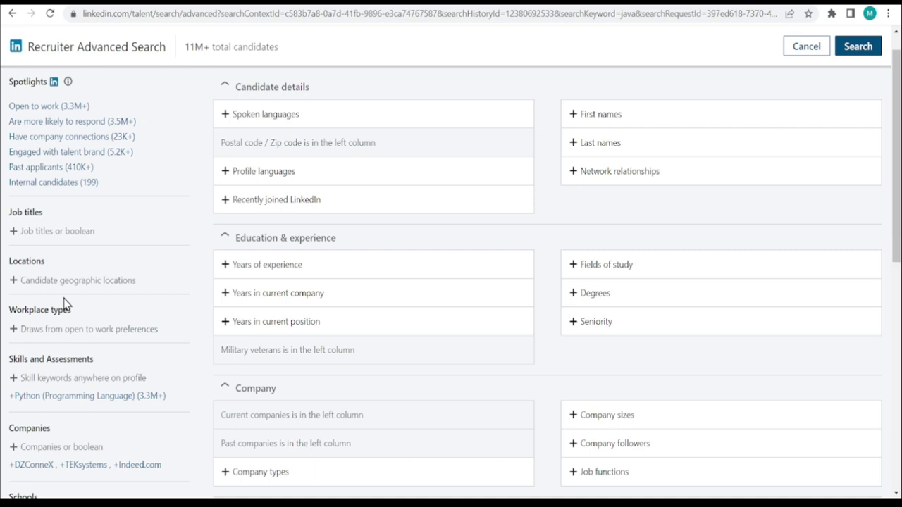
Step: Add Registered Nurse as a job title filter in the advanced search
click(55, 231)
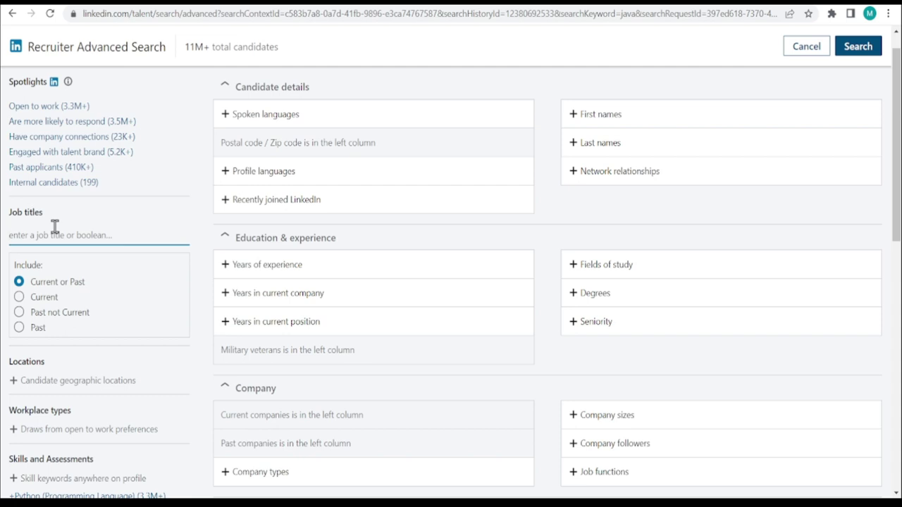
text(reg)
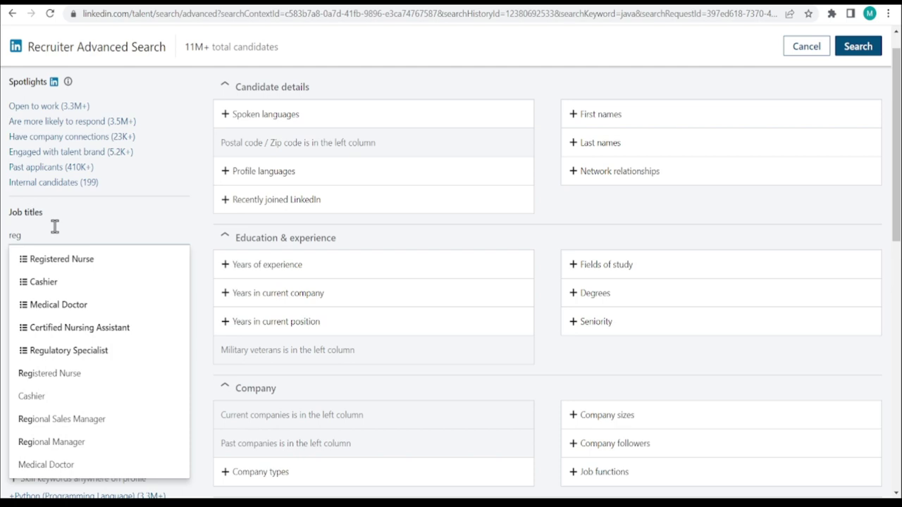
click(59, 262)
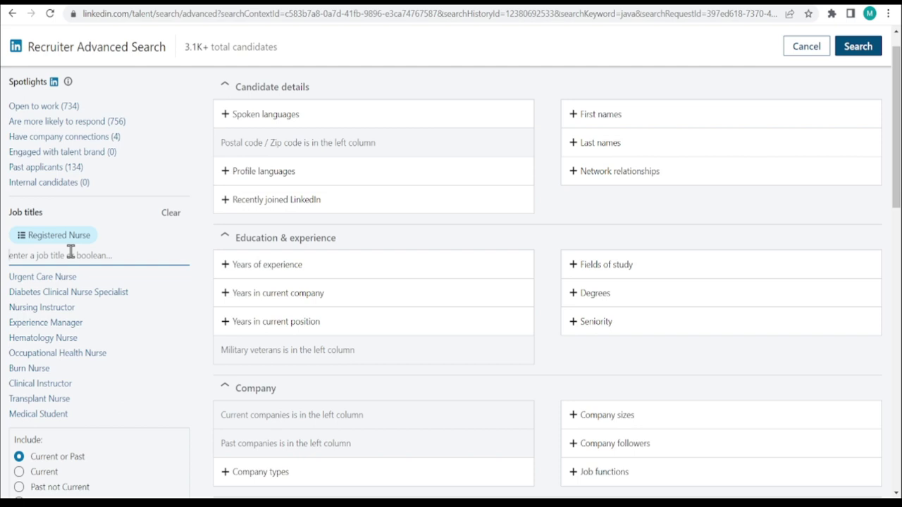
Step: Add CRN and Pediatric Intensive Care Nurse as further job title filters
text(CRN)
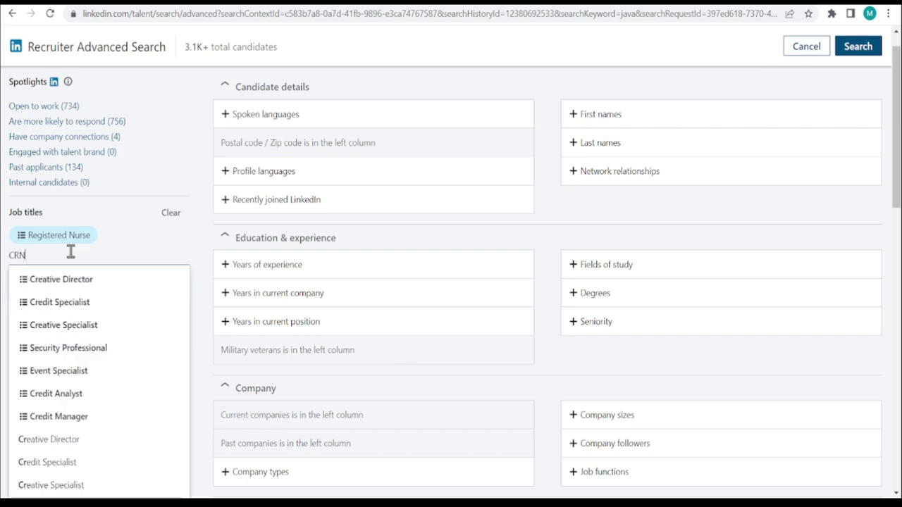
key(Return)
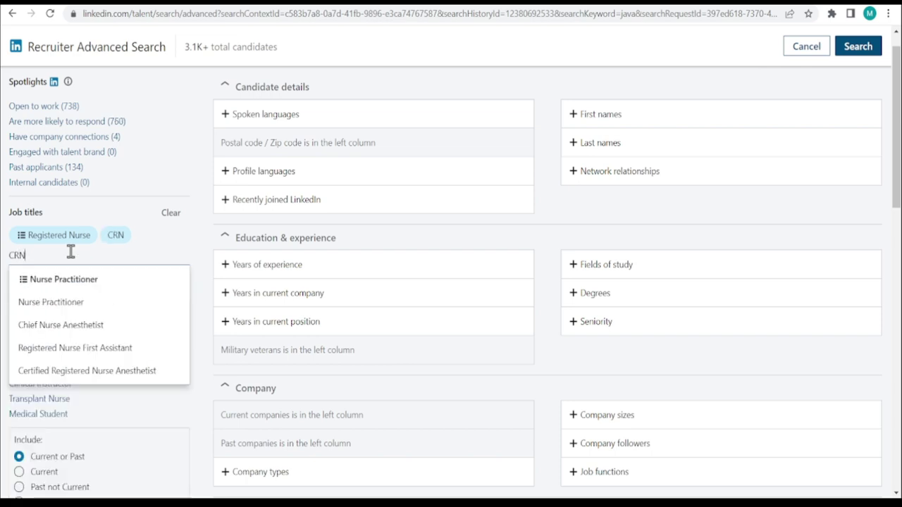
text(PIC)
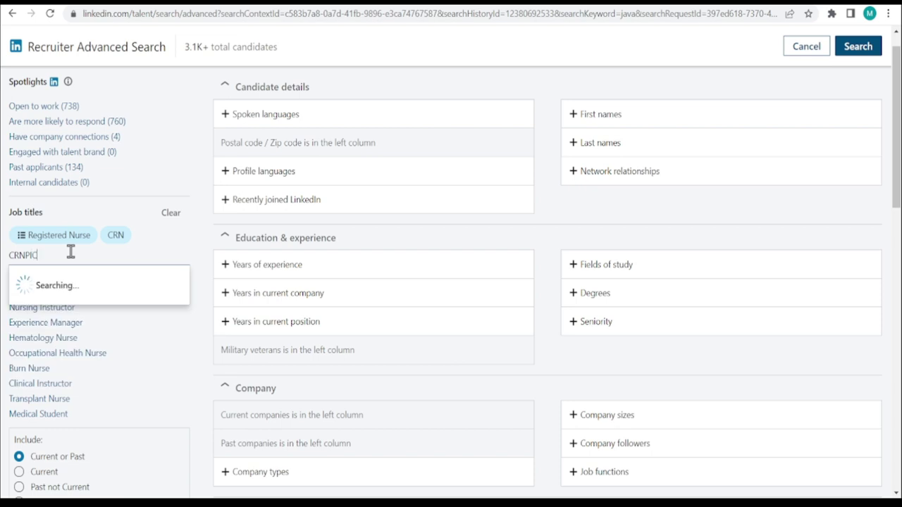
key(BackSpace)
key(BackSpace)
key(BackSpace)
key(BackSpace)
text(PICU)
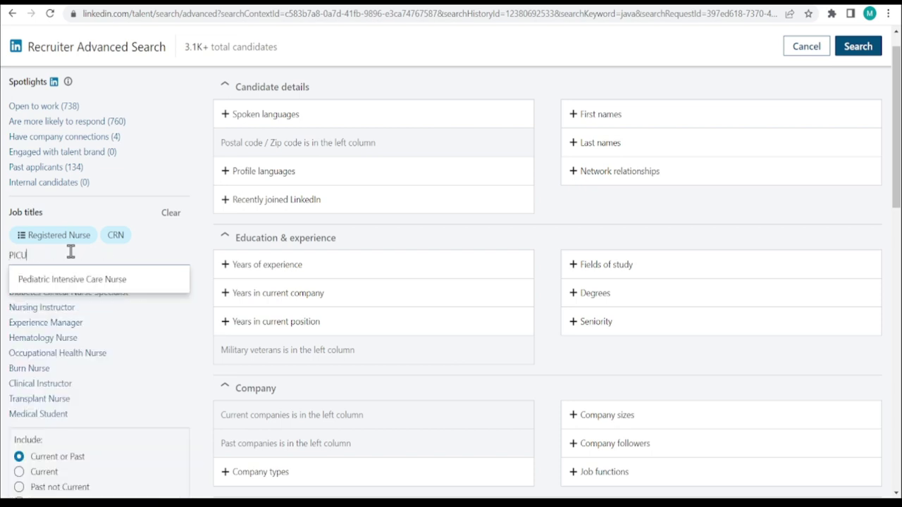
click(76, 280)
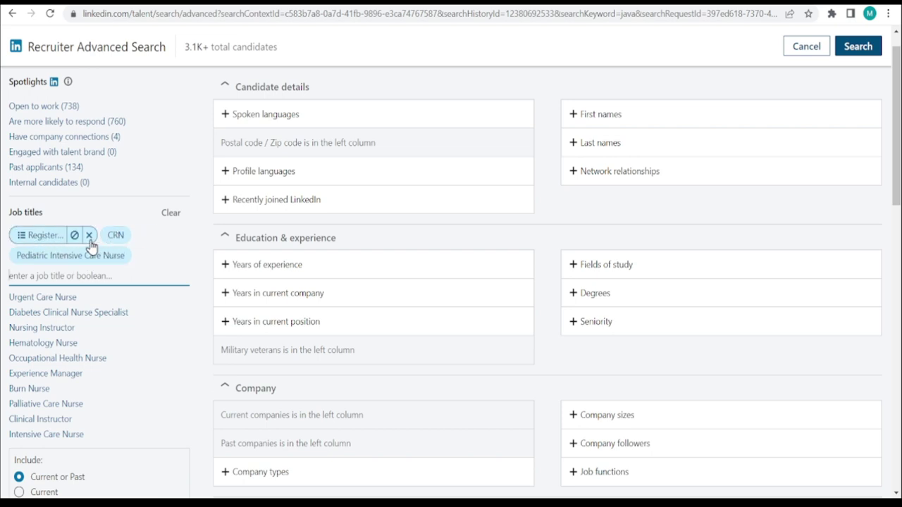
Step: Remove the CRN and Pediatric Intensive Care Nurse job titles, keeping only Registered Nurse in the filter
click(148, 237)
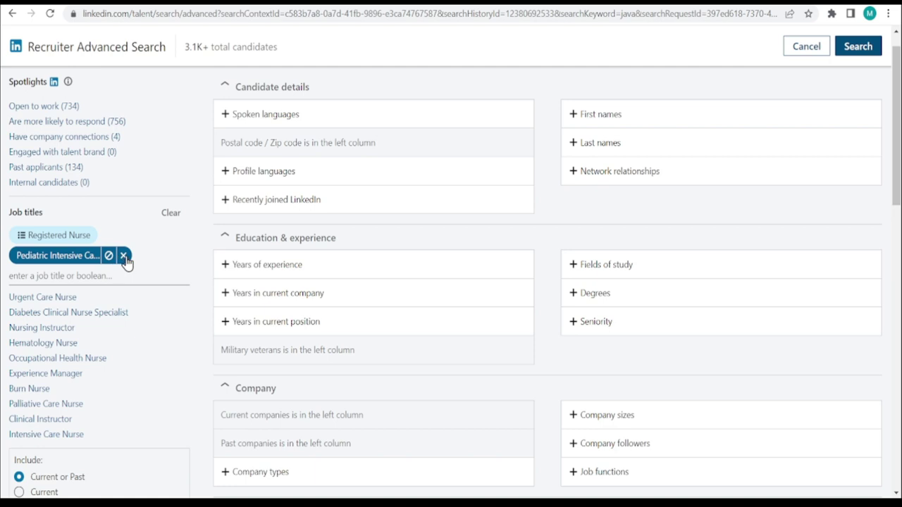
click(124, 258)
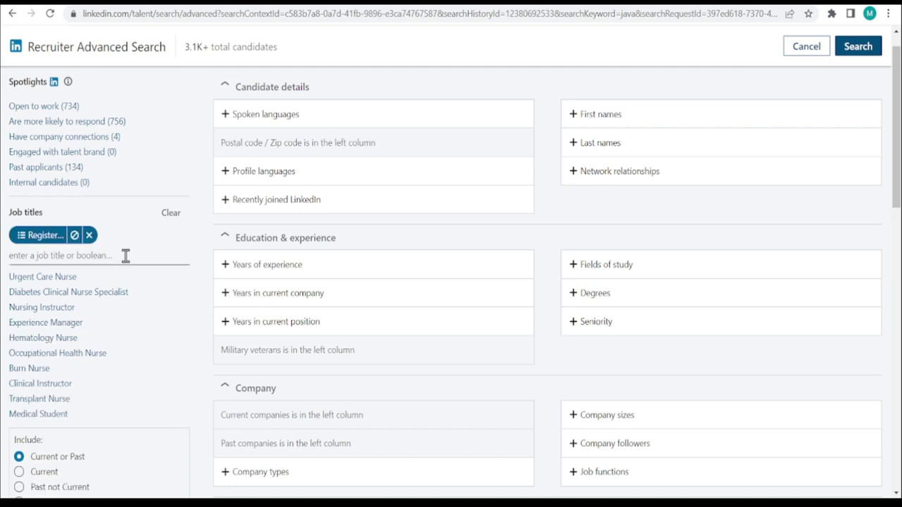
click(97, 258)
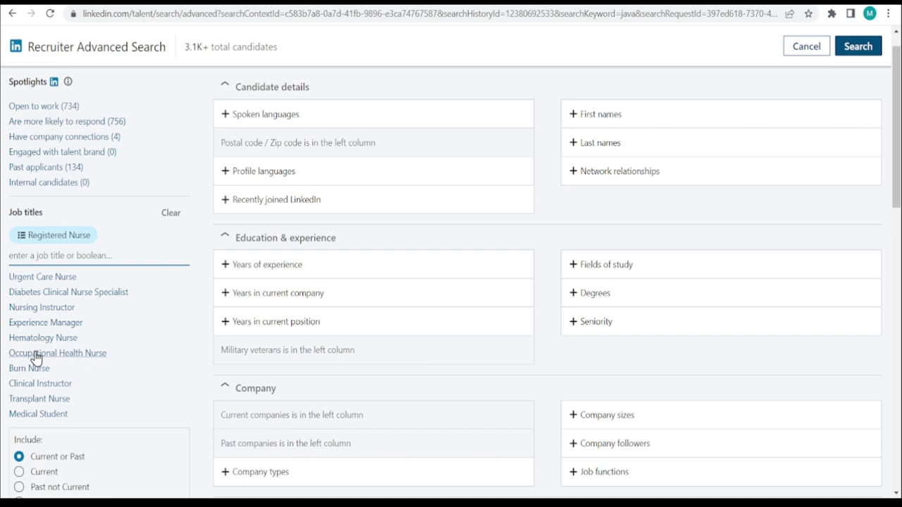
Step: Review the job title include options, and open the Locations filter to view its suggested areas and include options
scroll(35, 358, down, 2)
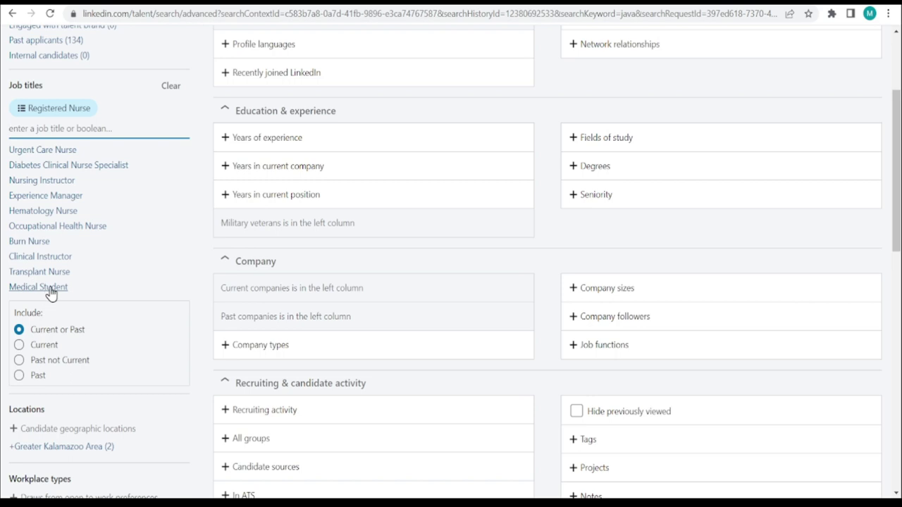
scroll(51, 293, down, 1)
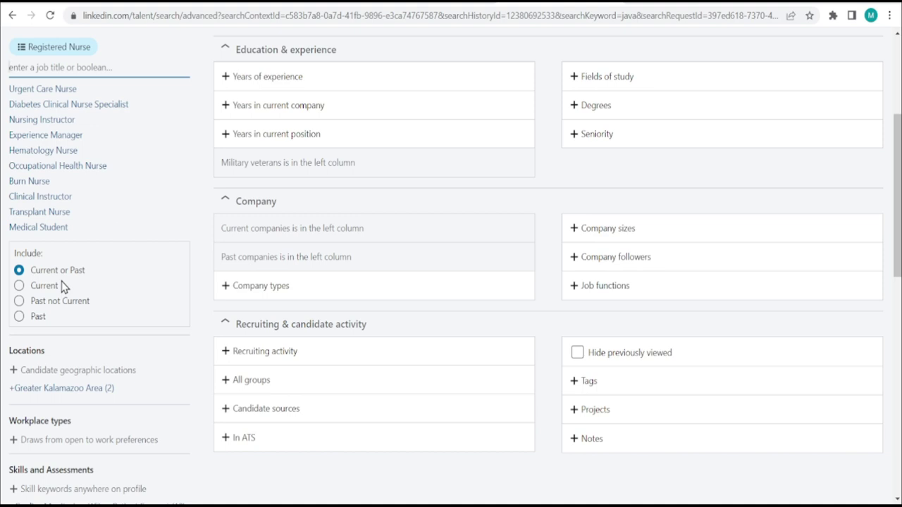
scroll(8, 284, down, 1)
click(9, 295)
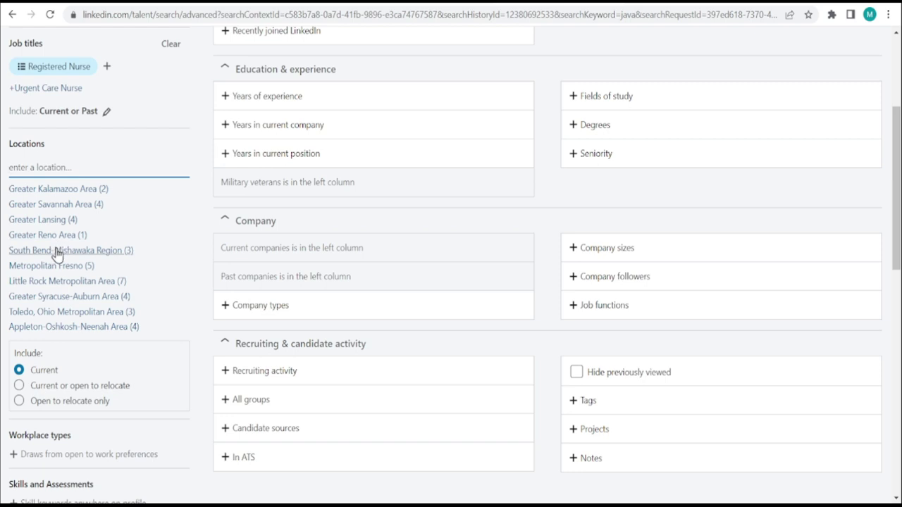
scroll(48, 303, down, 2)
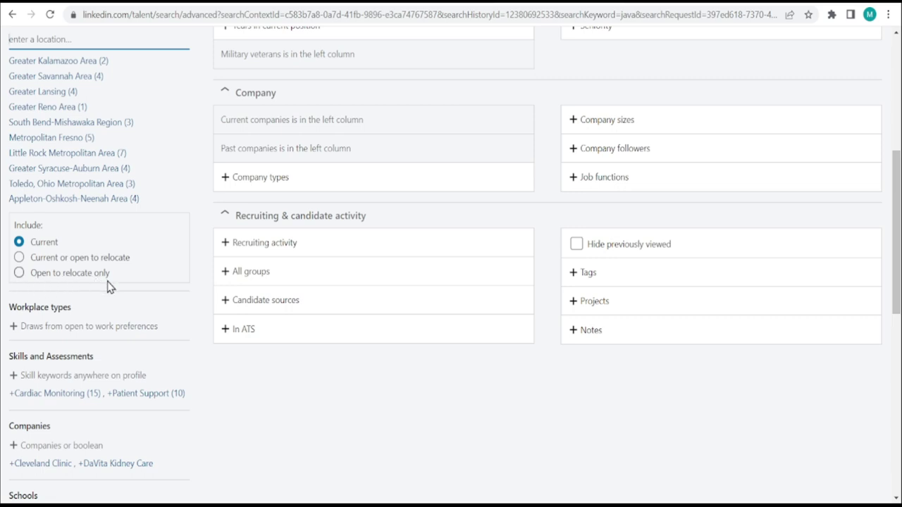
Step: Open the Skills and Assessments filter and review its similar skills, trending skills and Skill Assessment option
scroll(67, 286, down, 1)
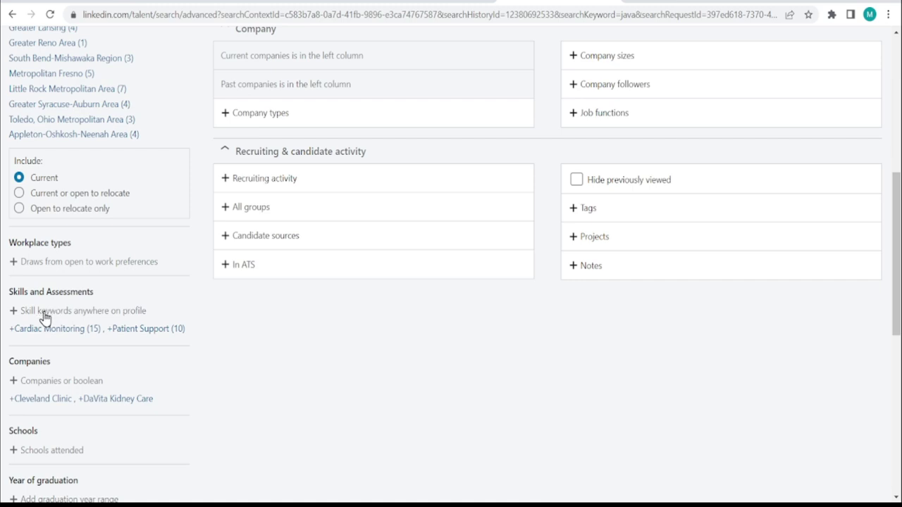
click(11, 312)
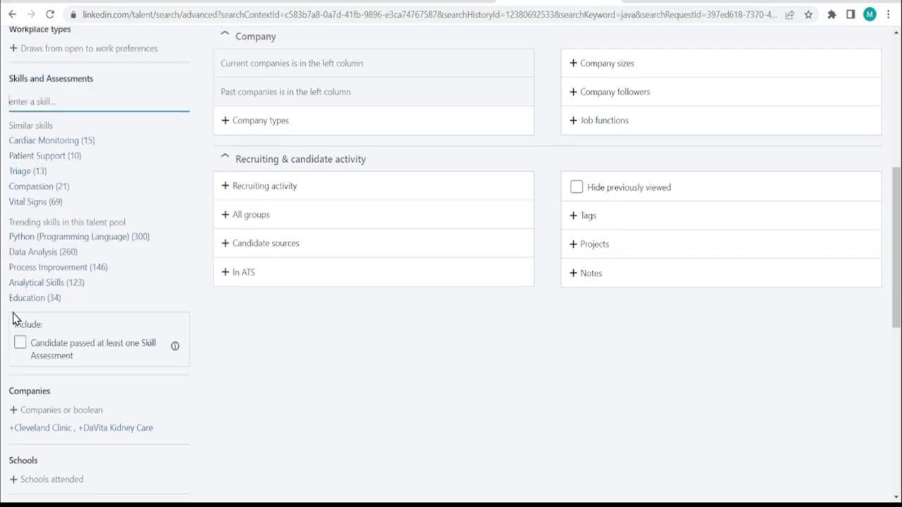
scroll(61, 318, up, 2)
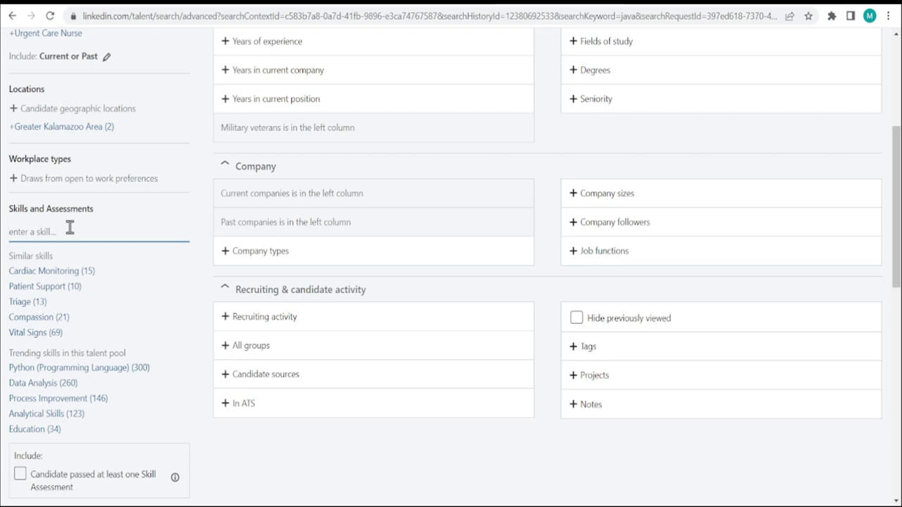
Step: Replace the java keyword filter with the boolean string L&D or "Labor & delivery" or "Labor and delivery"
scroll(69, 229, down, 5)
scroll(70, 237, down, 3)
scroll(69, 237, up, 1)
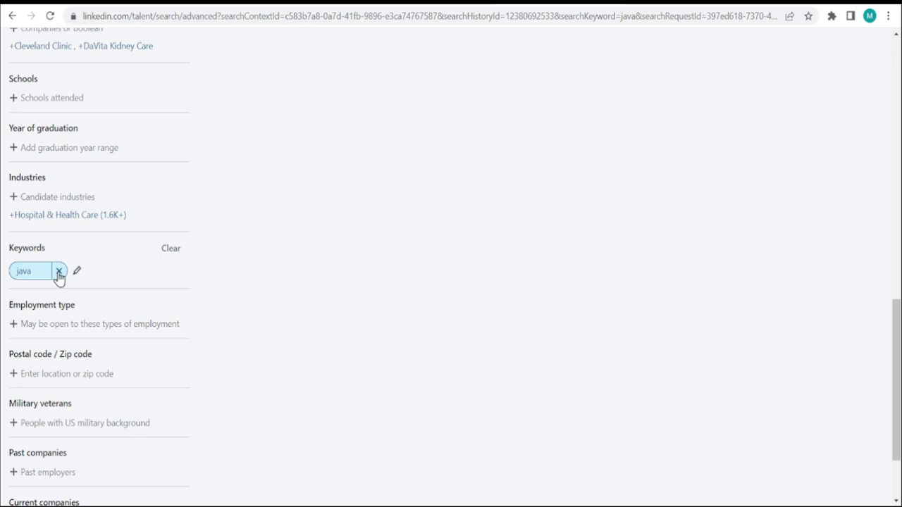
click(58, 272)
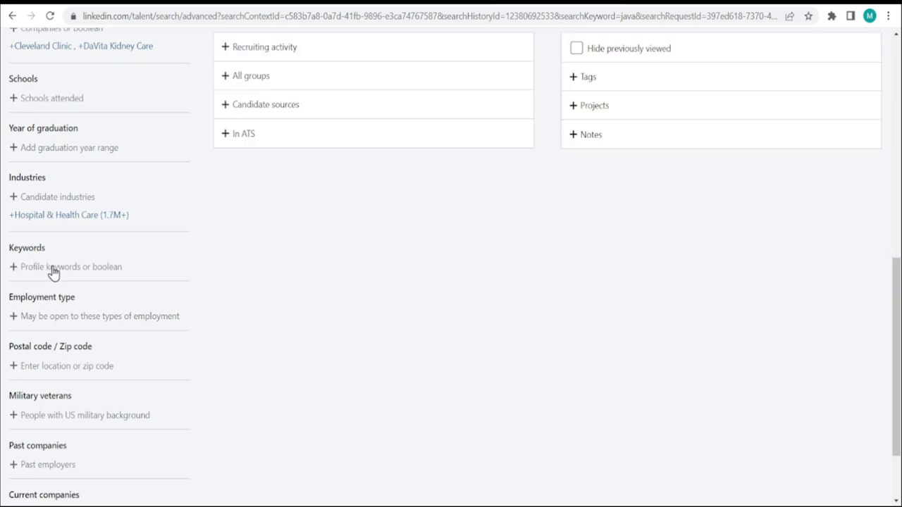
click(53, 272)
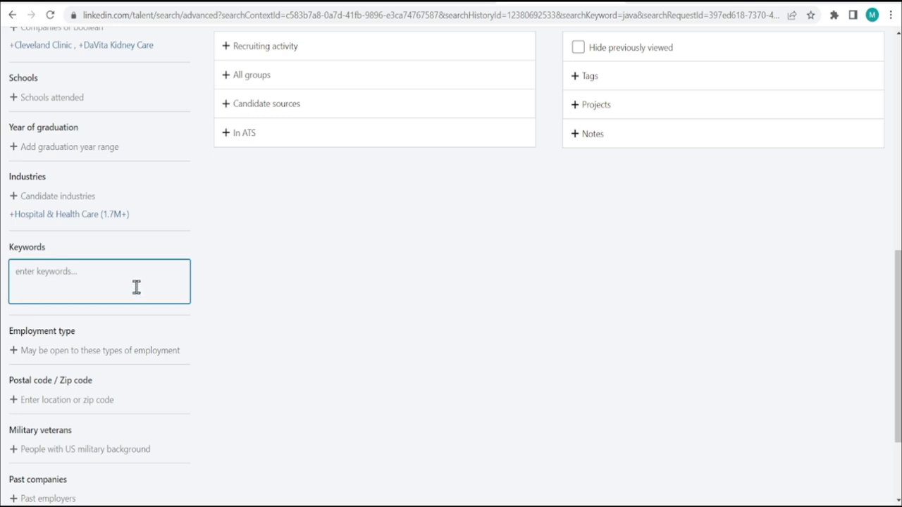
text(L&D or "Labor & delivery" or "Labor and delivery")
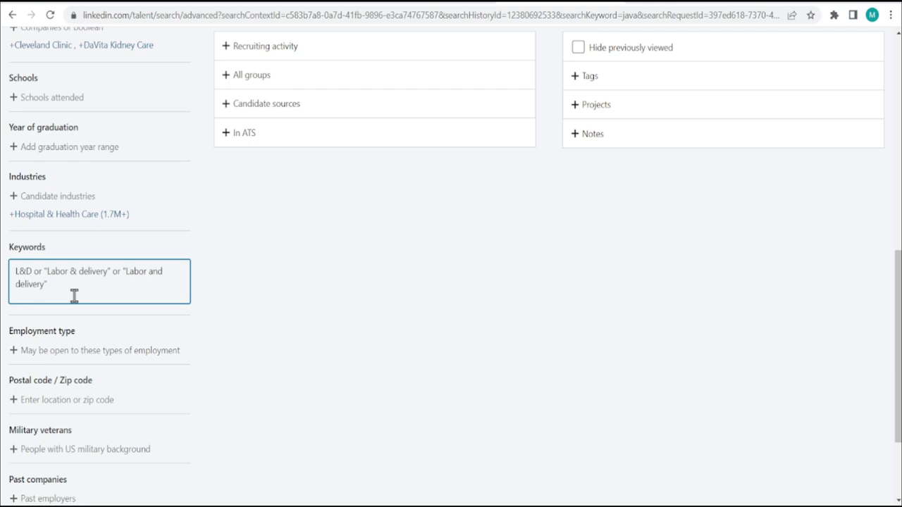
click(123, 250)
click(100, 292)
key(Return)
Step: Examine the entry options of the Industries, Year of graduation and Schools filters
scroll(106, 303, down, 1)
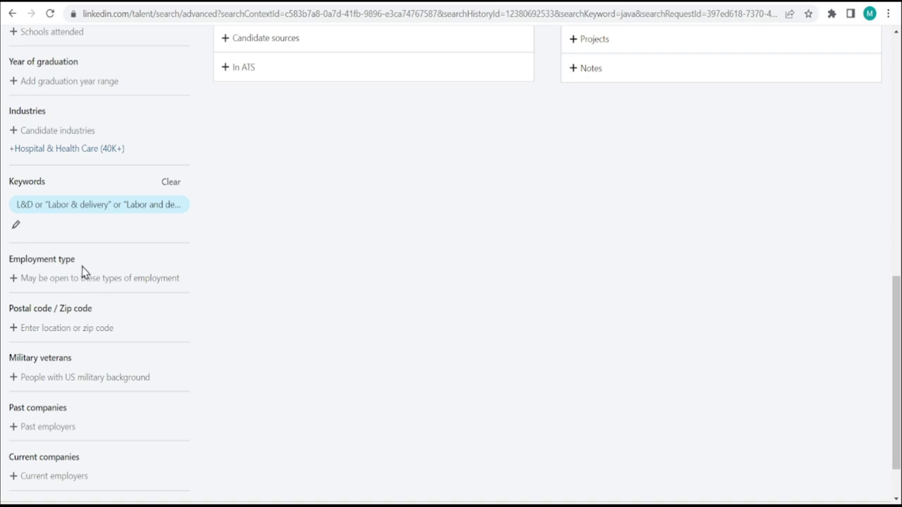
scroll(83, 228, down, 2)
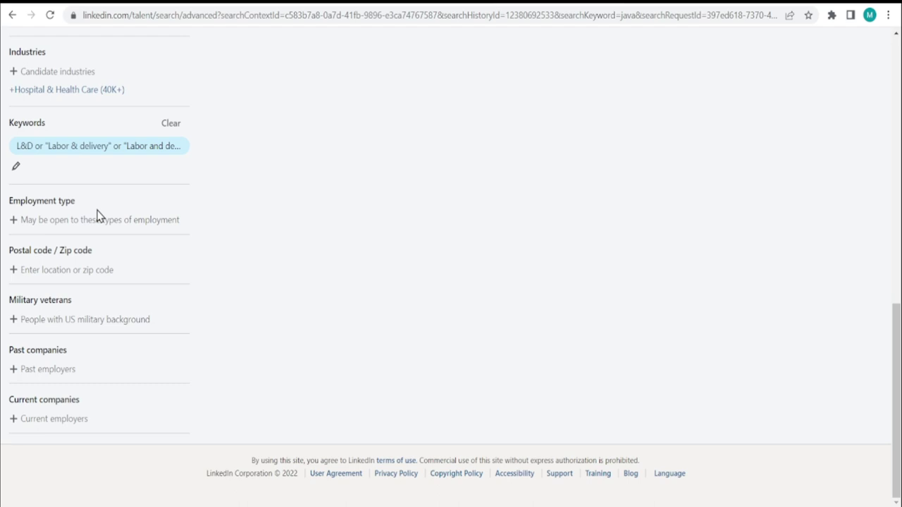
scroll(86, 235, up, 3)
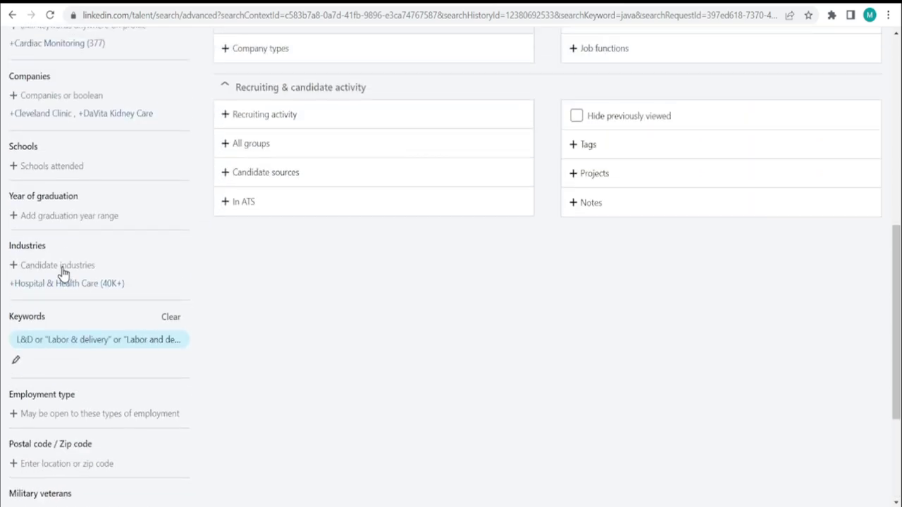
click(13, 266)
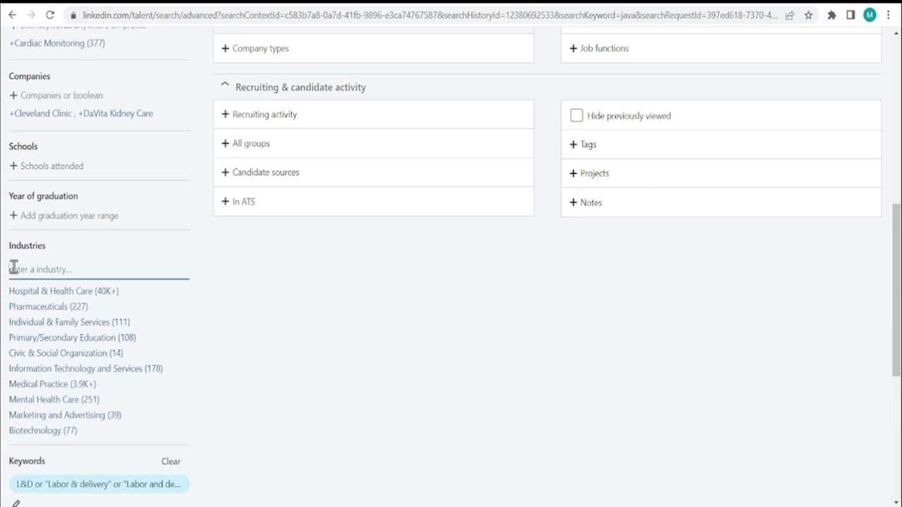
click(17, 222)
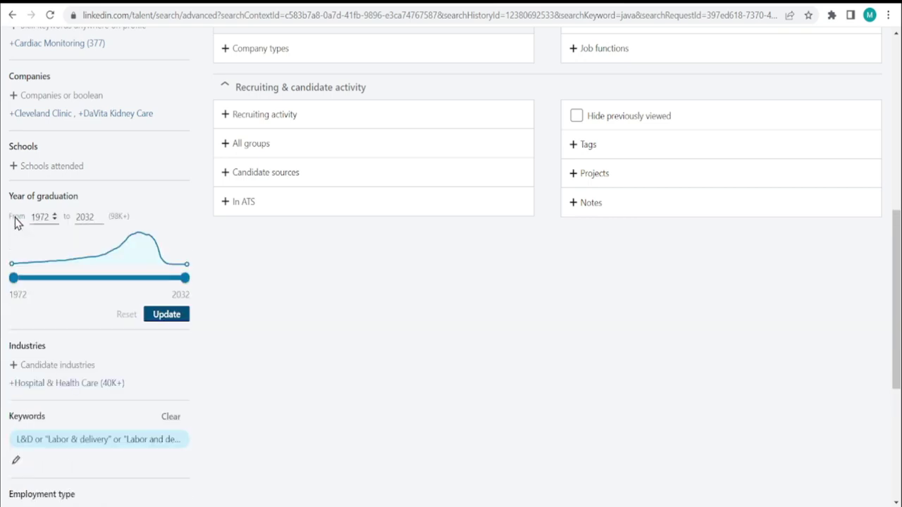
scroll(29, 274, up, 1)
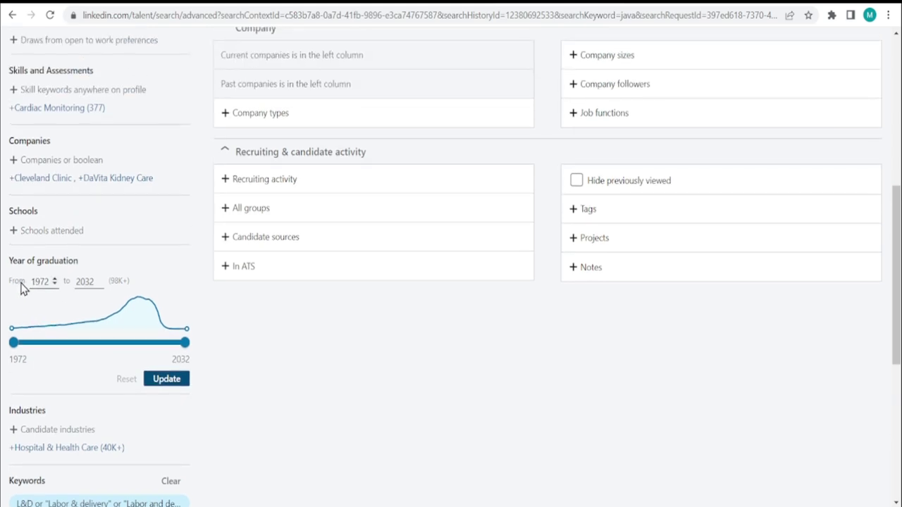
scroll(21, 289, up, 2)
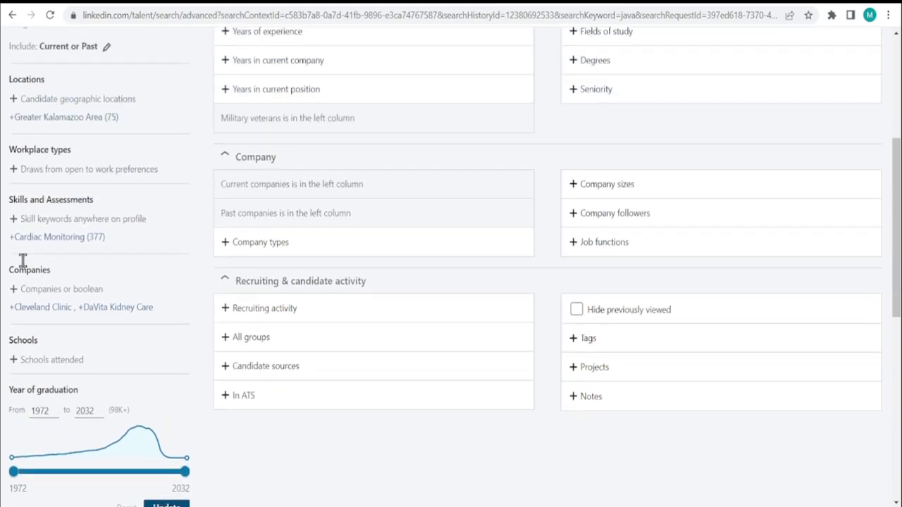
click(15, 361)
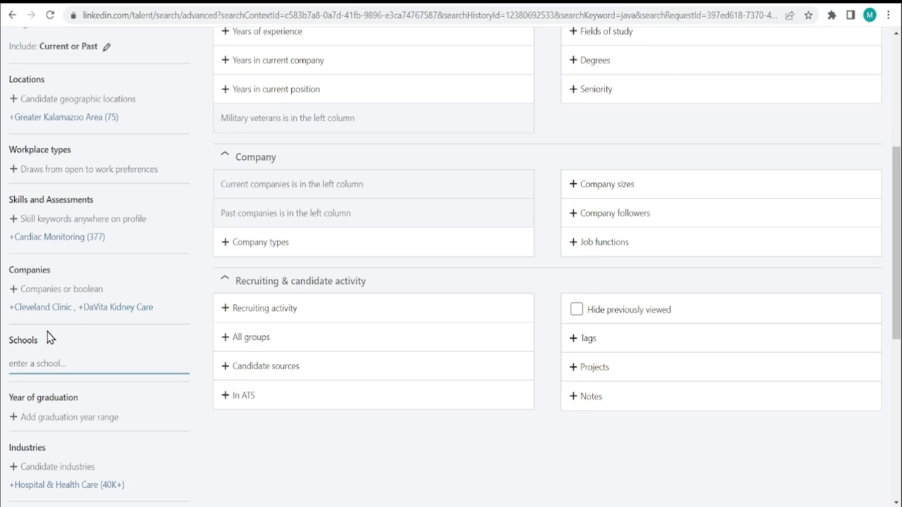
Step: Look through the remaining filters and open Employment type to view its available options
scroll(49, 337, down, 3)
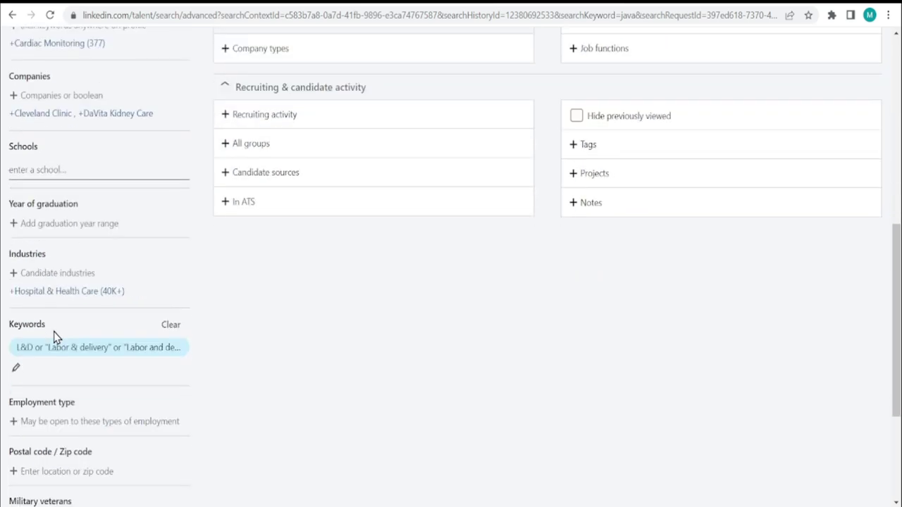
scroll(55, 337, down, 2)
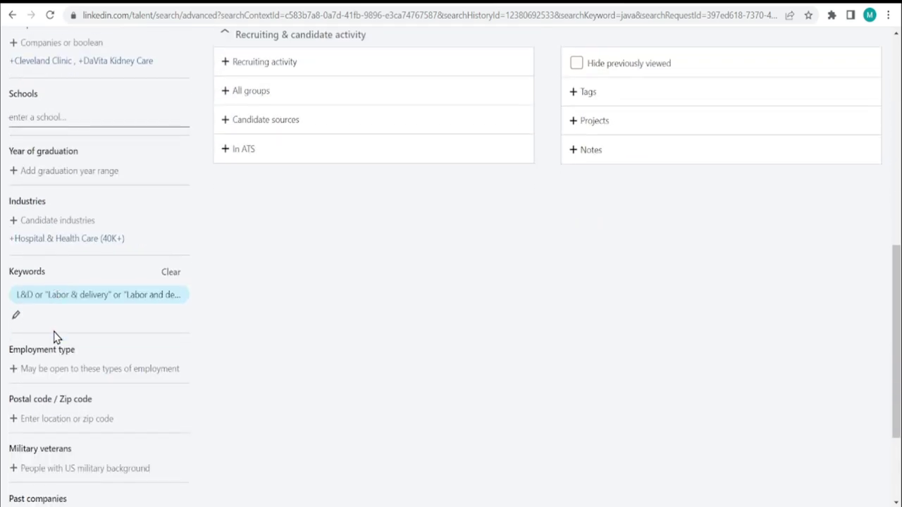
scroll(70, 315, down, 1)
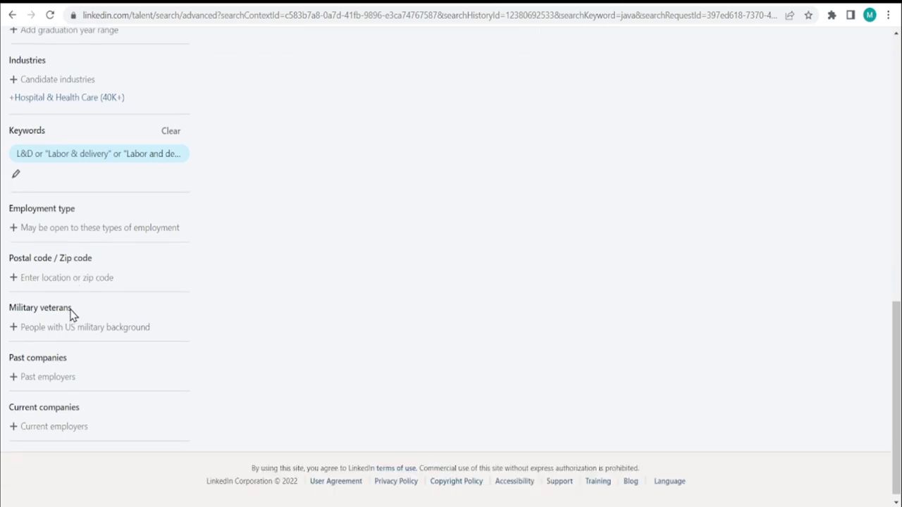
scroll(68, 294, up, 1)
scroll(63, 268, up, 2)
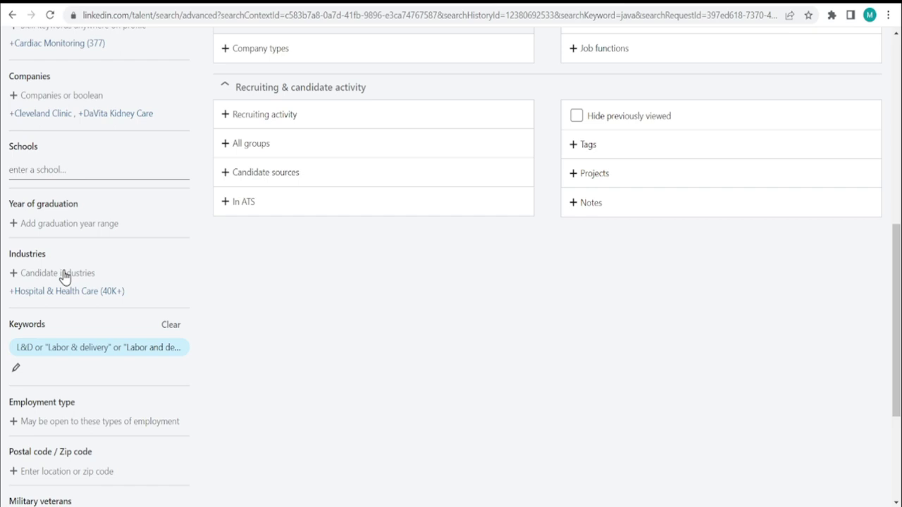
scroll(63, 275, down, 2)
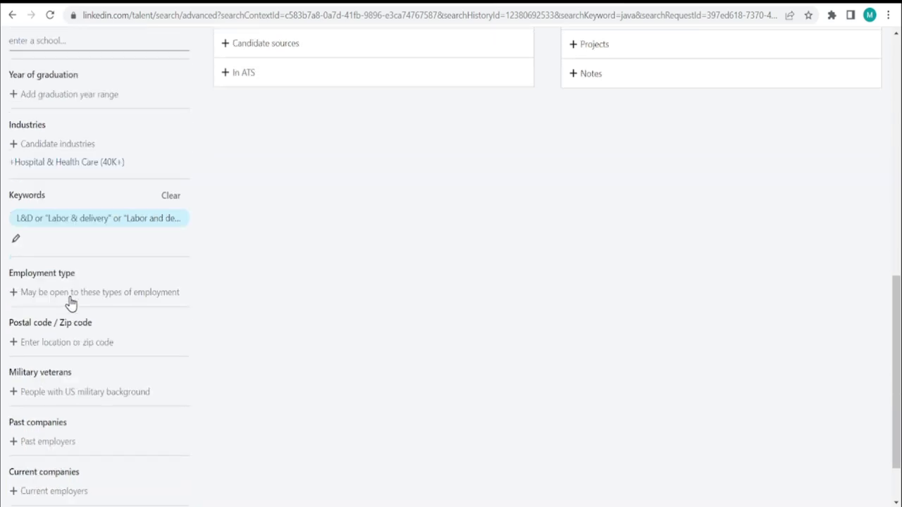
click(17, 297)
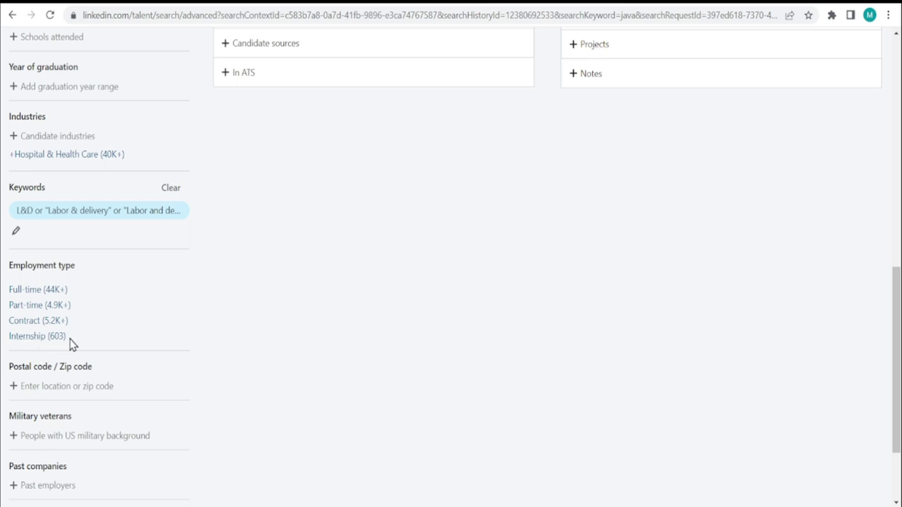
Step: Try a Postal code / Zip code filter for 92106, San Diego, California, United States, and remove it again
scroll(76, 356, down, 1)
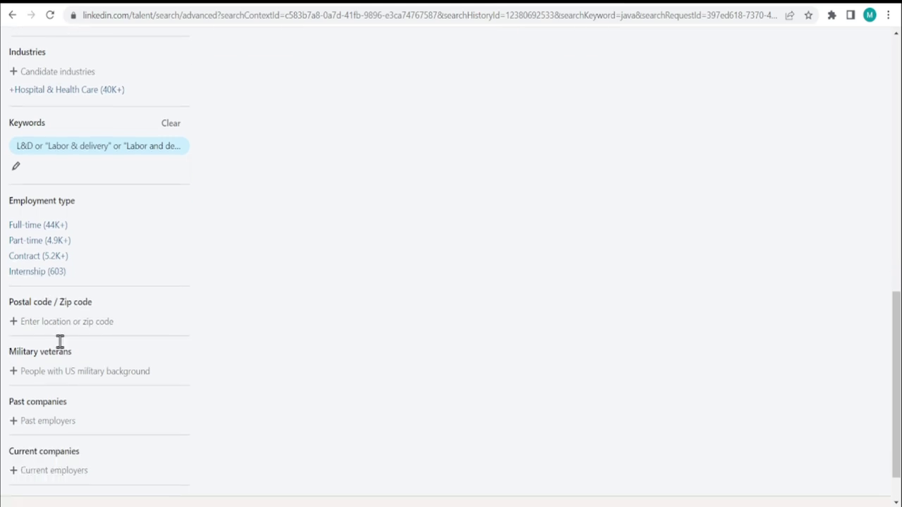
click(40, 322)
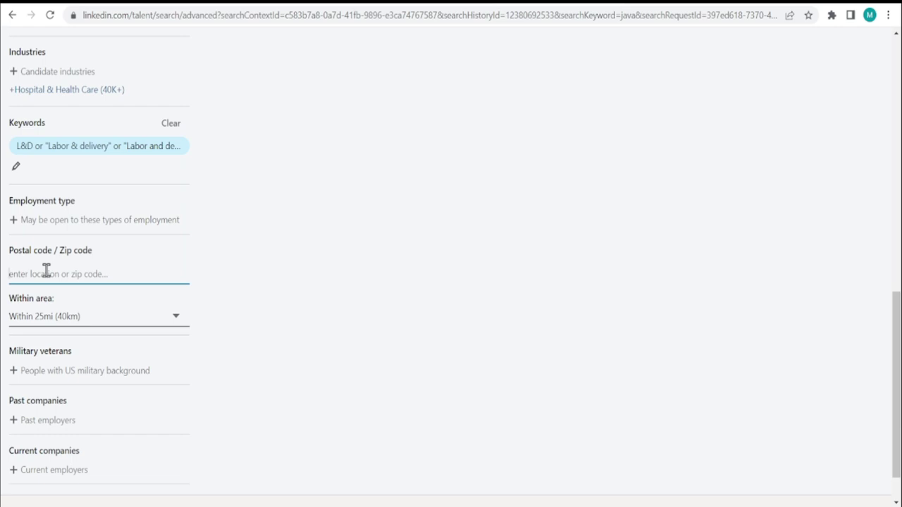
text(92)
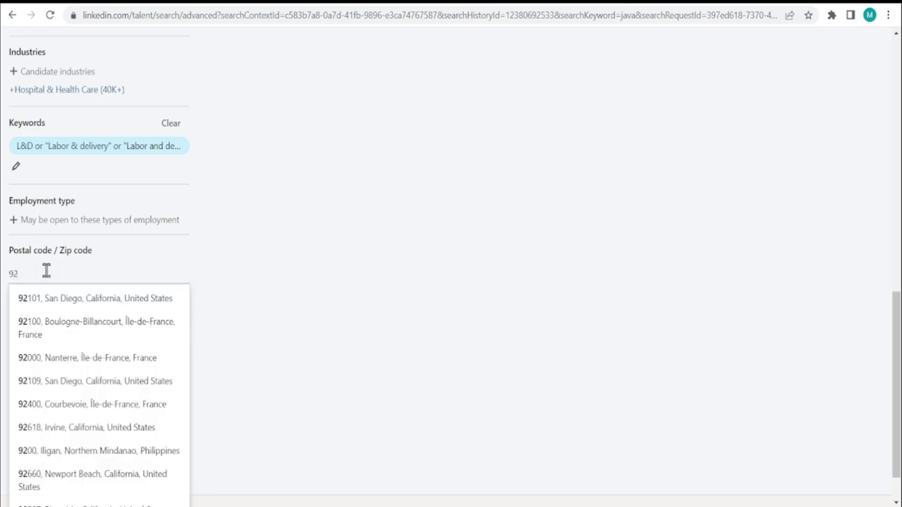
text(106)
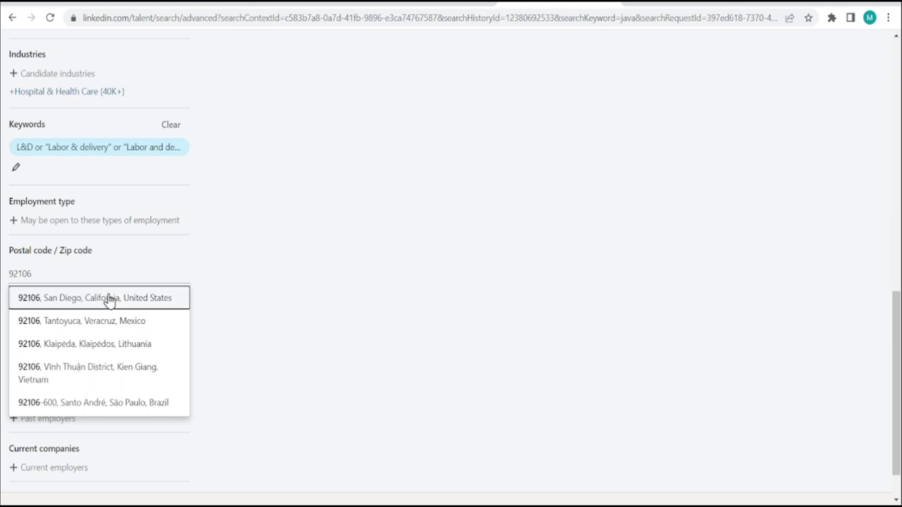
click(109, 299)
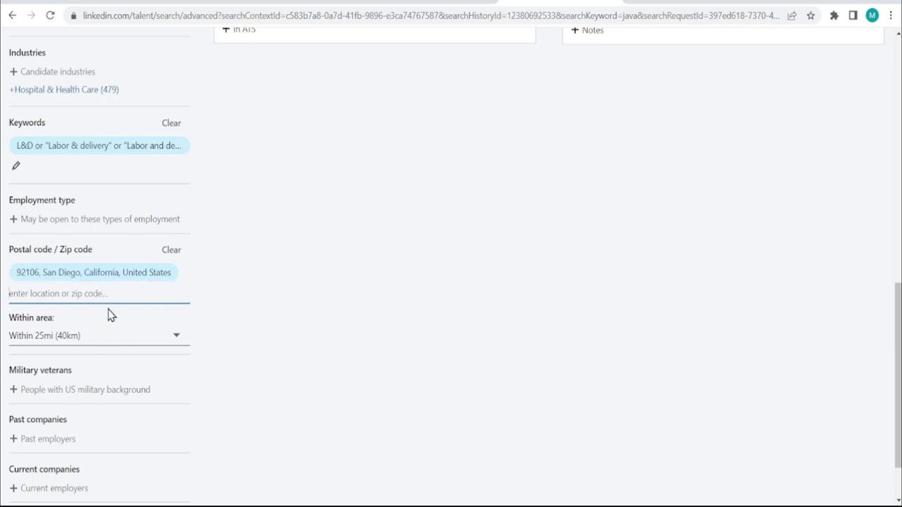
click(168, 275)
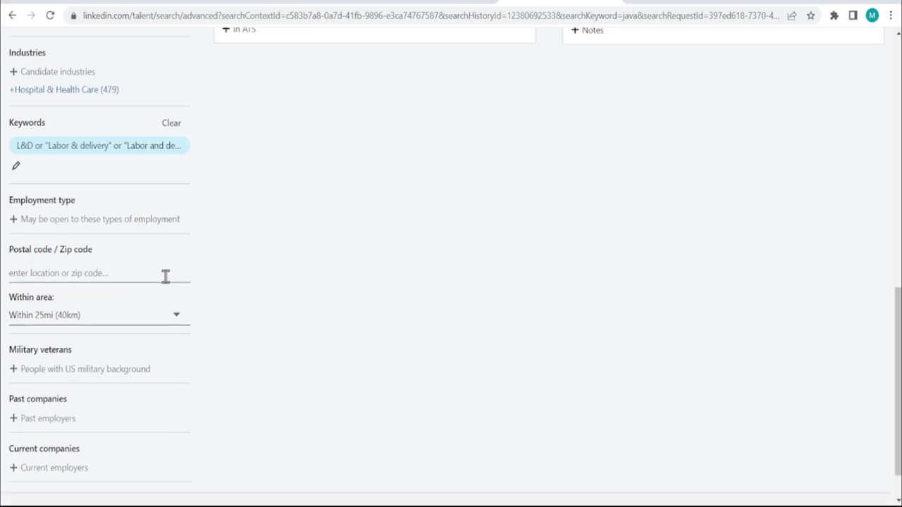
Step: Add San Diego, California, United States as the candidate geographic location filter
scroll(141, 280, up, 2)
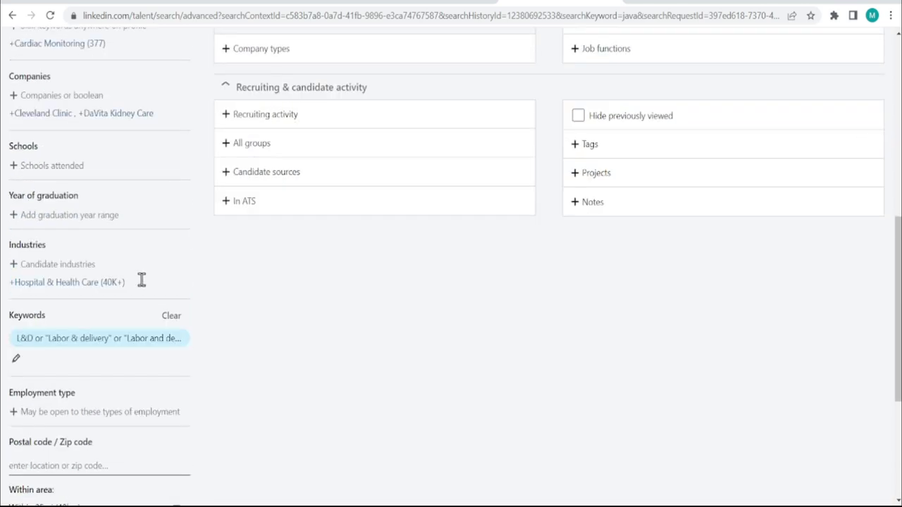
scroll(137, 296, up, 2)
scroll(95, 294, up, 2)
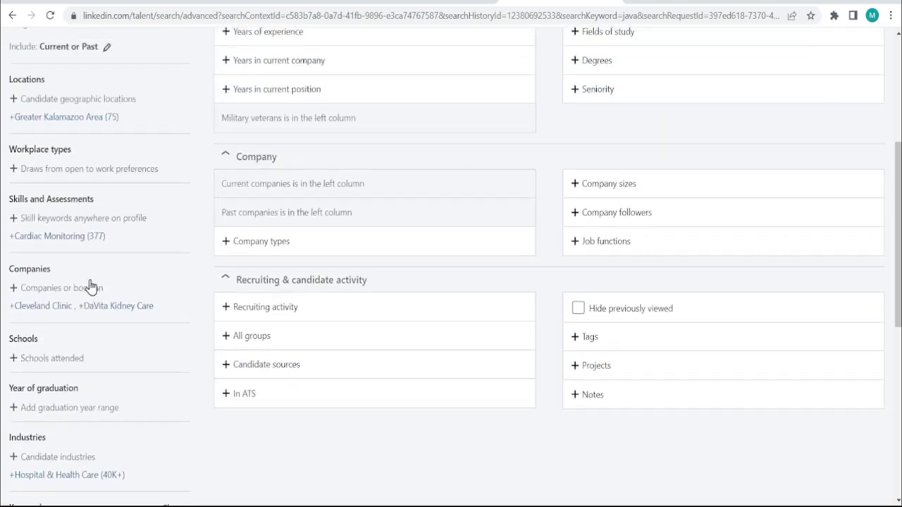
scroll(92, 287, up, 3)
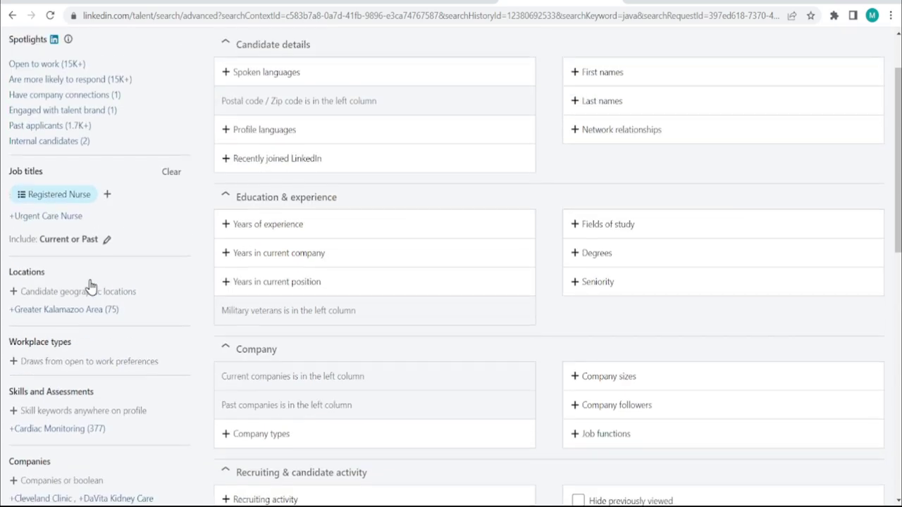
click(15, 292)
text(san di)
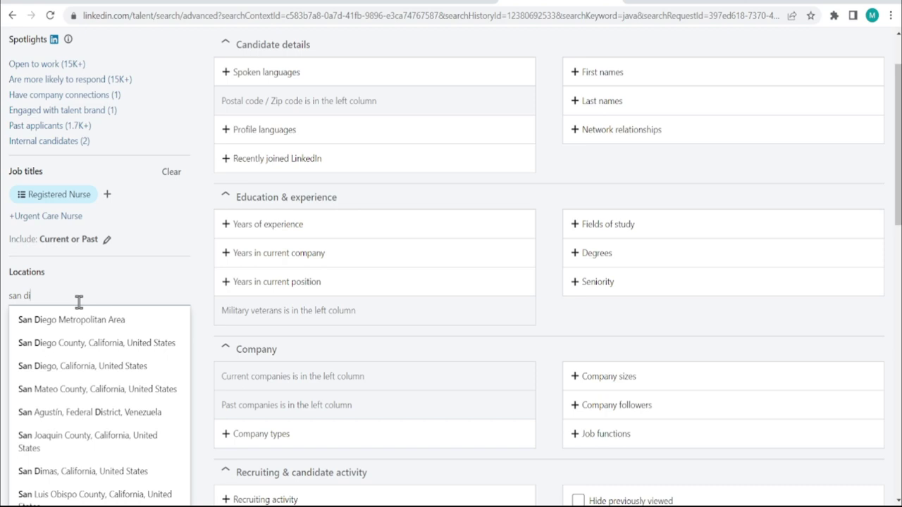
click(88, 368)
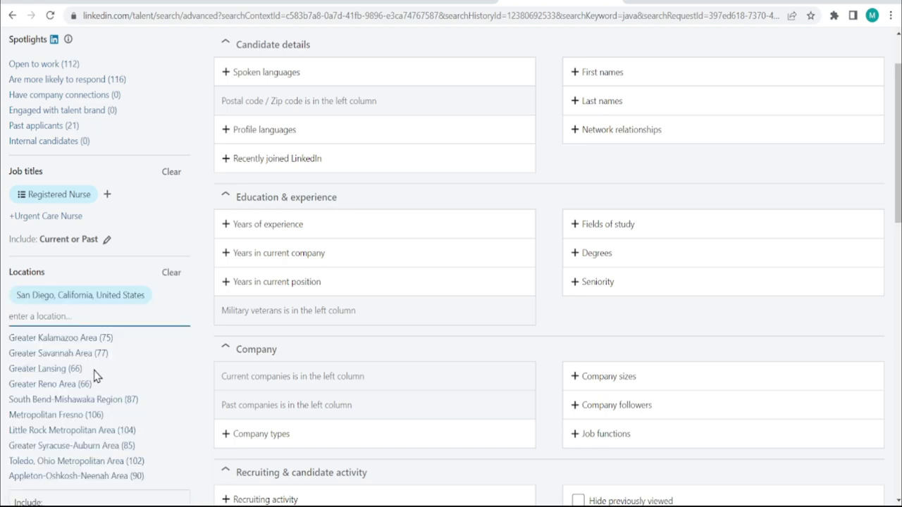
Step: Review the filters below Locations, down to the Postal code / Zip code filter
scroll(119, 358, down, 2)
scroll(118, 352, down, 4)
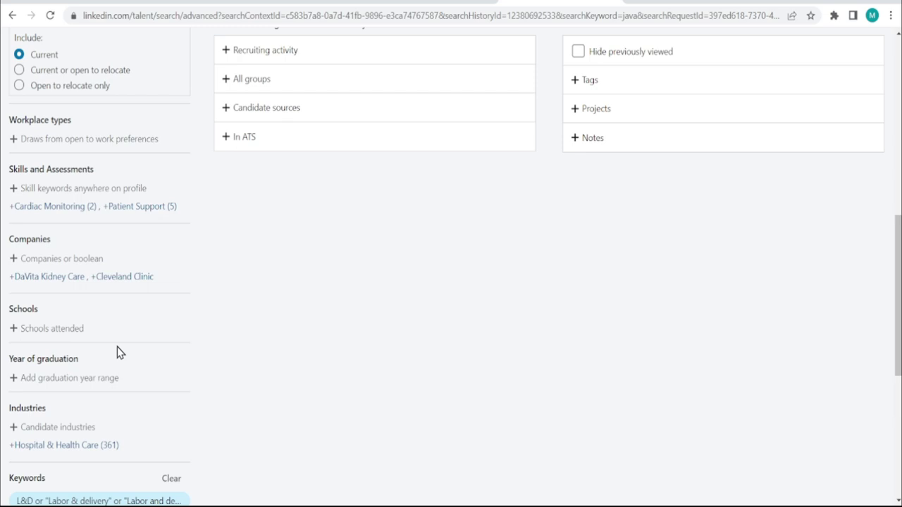
scroll(117, 326, down, 3)
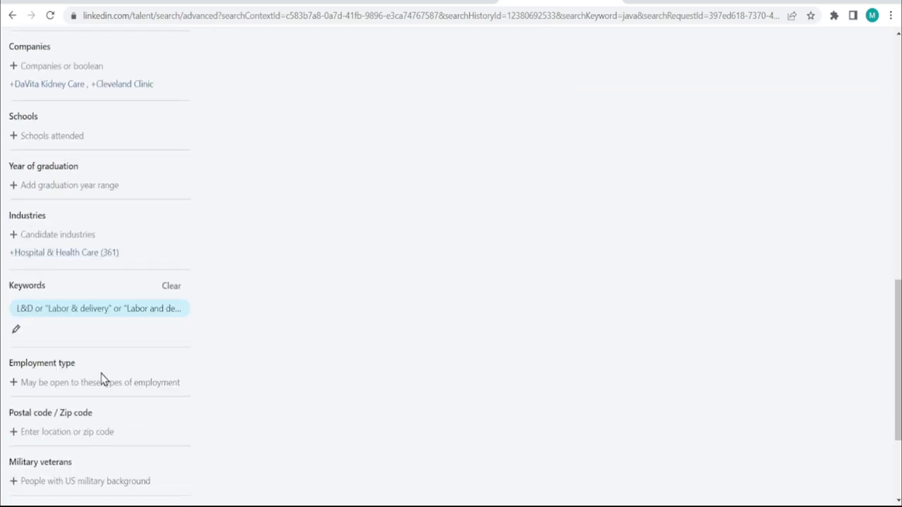
scroll(83, 393, down, 1)
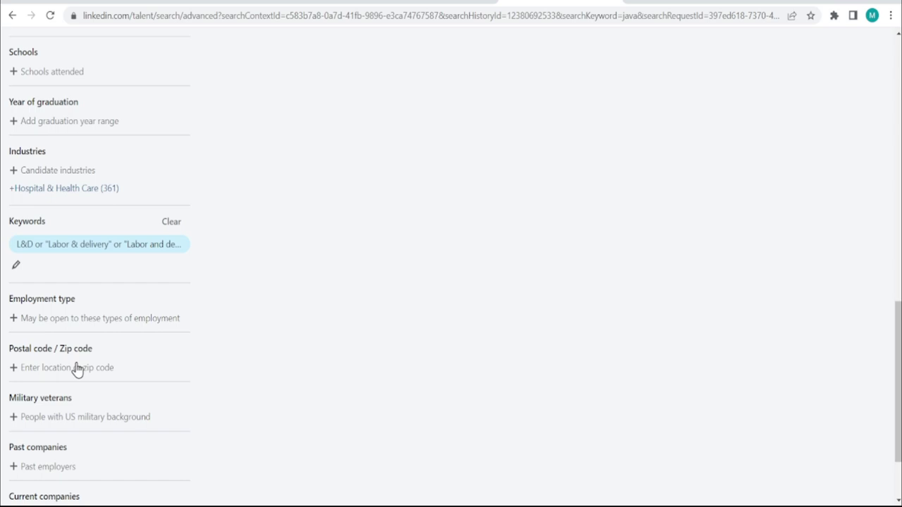
Step: Return to the candidate details filters and view the available Spoken languages options without choosing one
scroll(185, 362, up, 15)
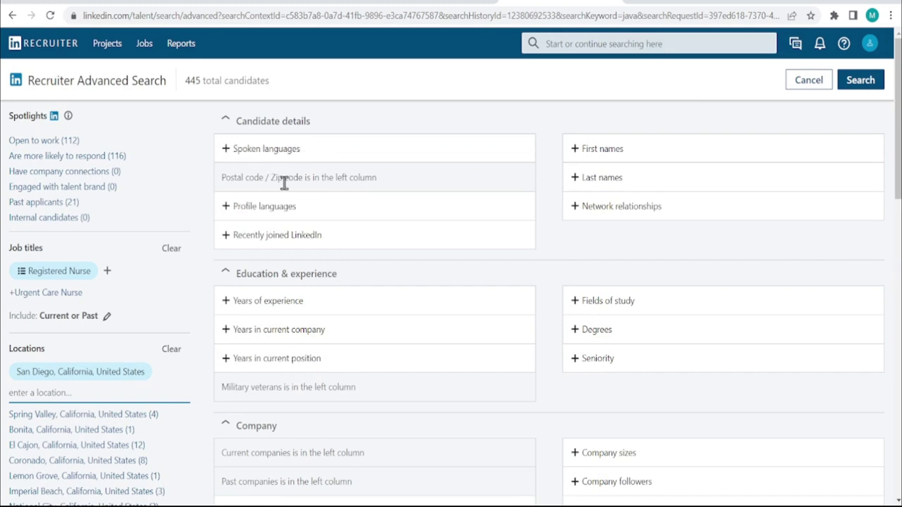
click(226, 154)
click(226, 152)
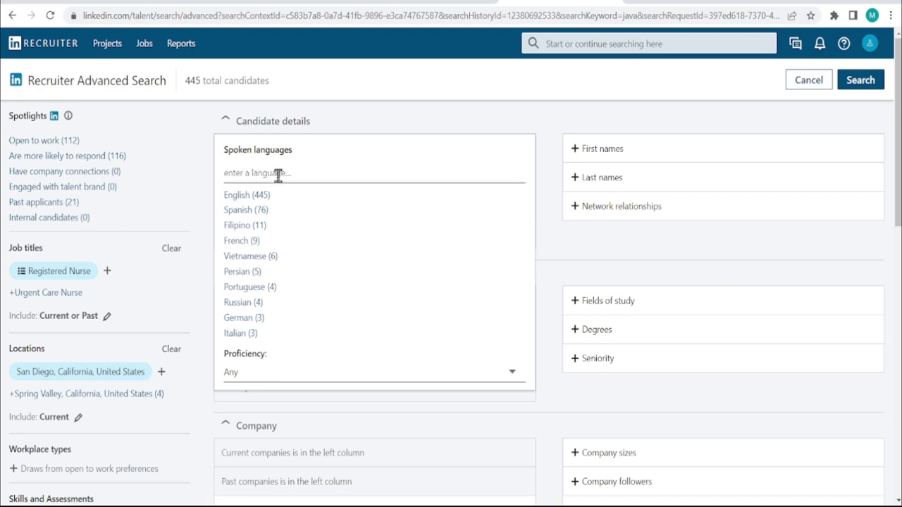
click(361, 111)
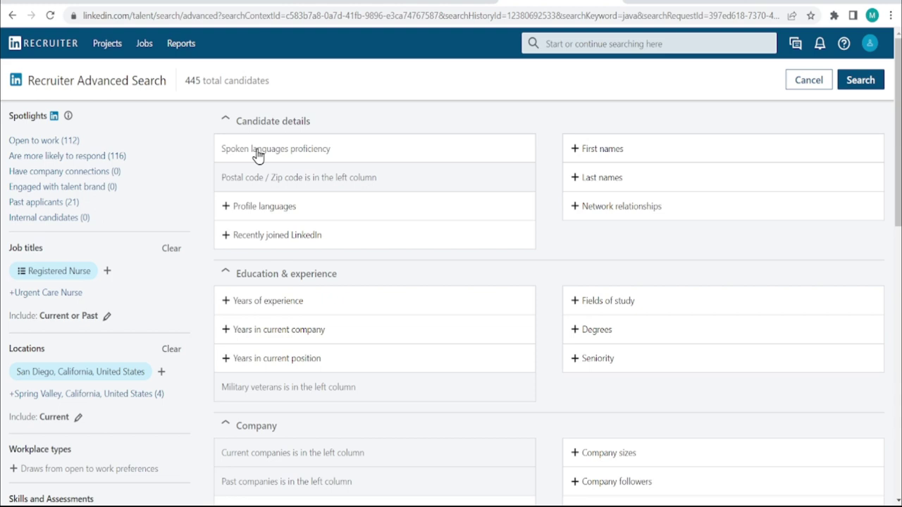
Step: Try a Years of experience filter from 5 to 30+ years and clear it again
scroll(331, 247, down, 2)
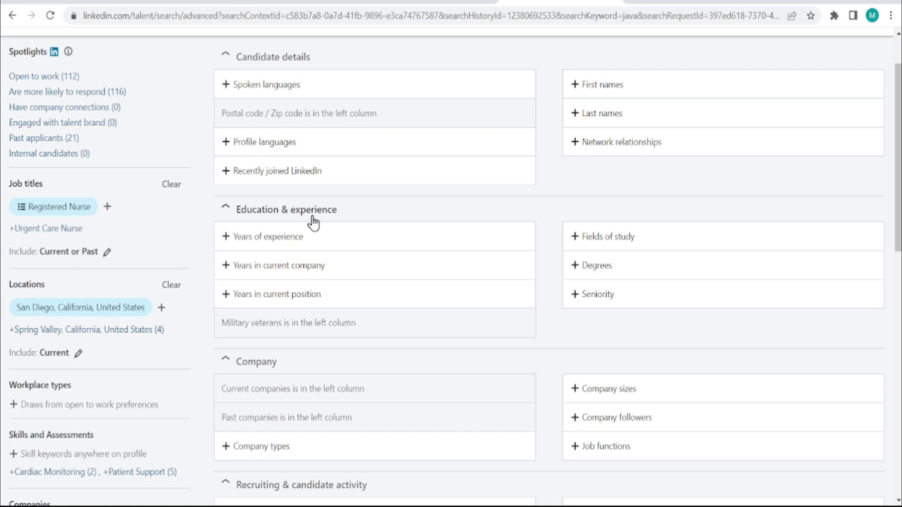
click(224, 240)
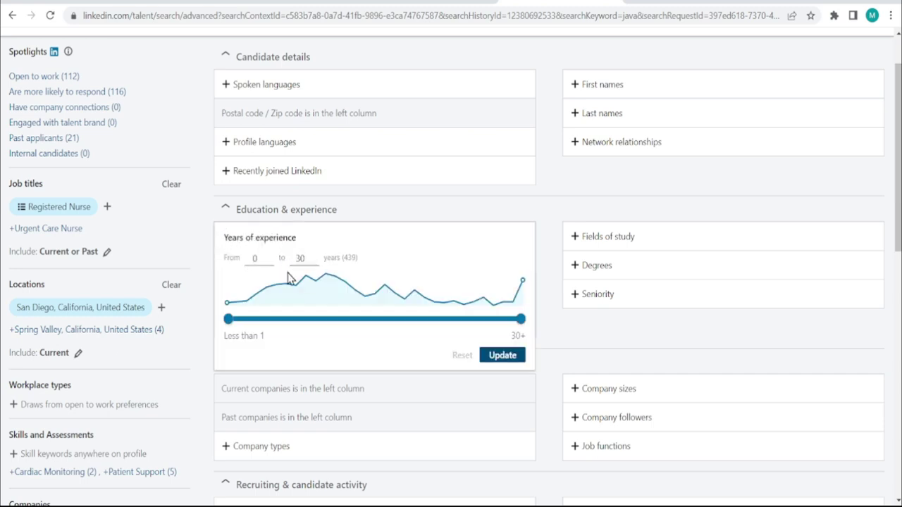
drag(229, 321, 277, 320)
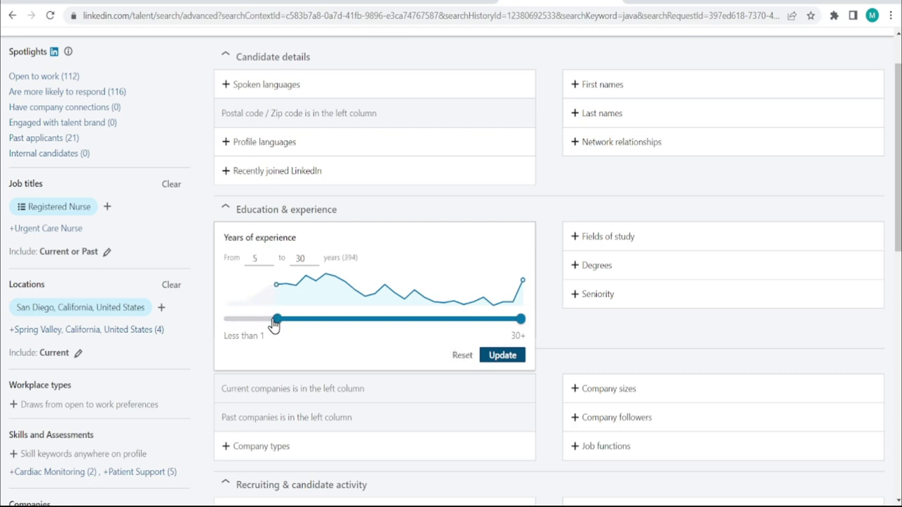
click(502, 356)
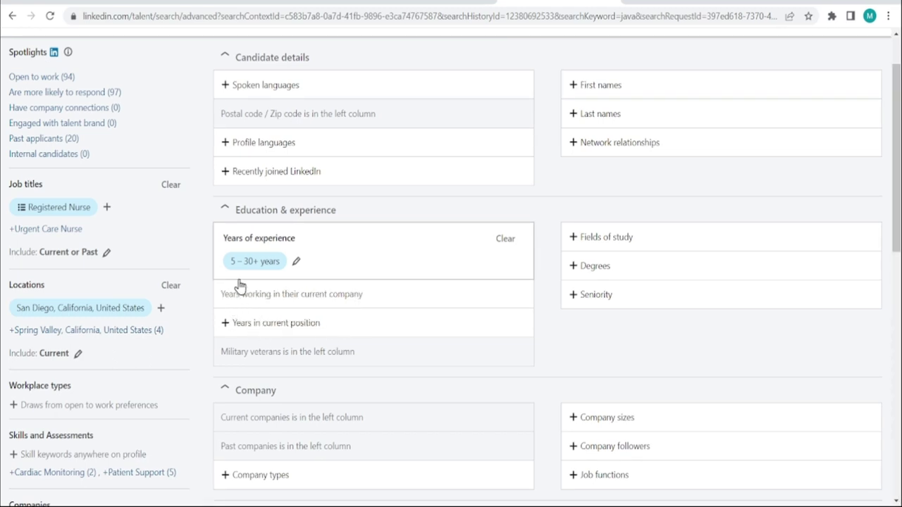
click(509, 239)
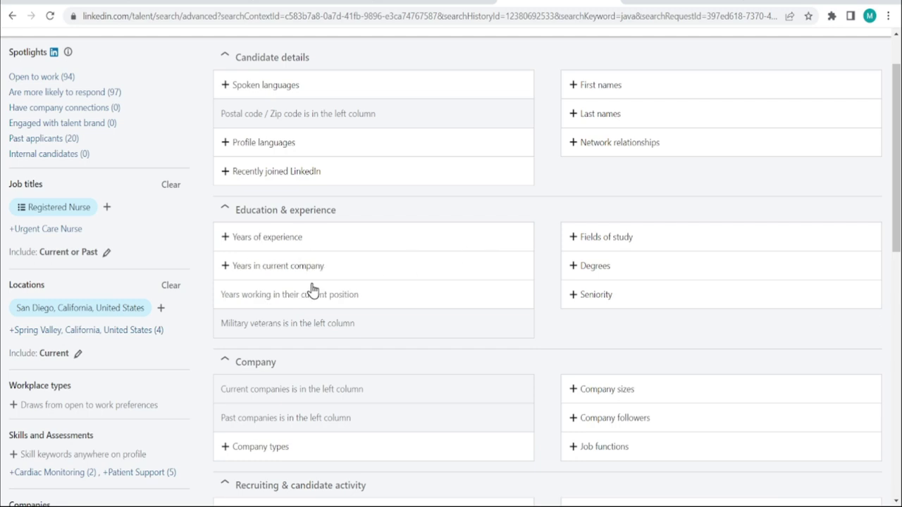
Step: Inspect the range options of the Years in current company filter and close it unchanged
click(225, 266)
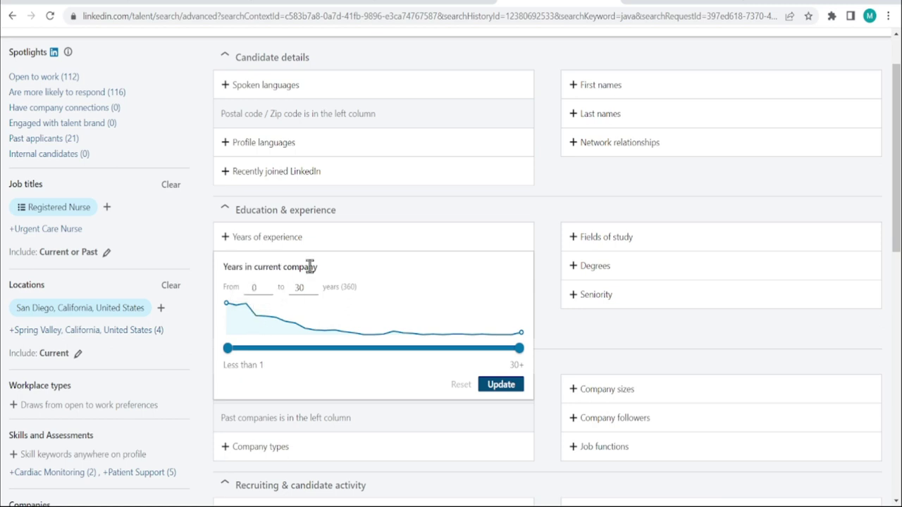
click(388, 216)
click(390, 215)
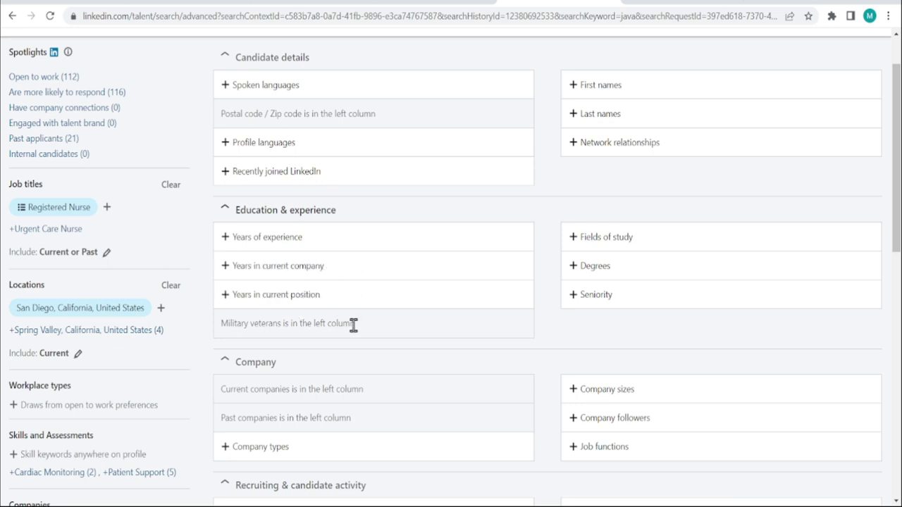
Step: Review the remaining advanced filters and view the Company types options without selecting any
scroll(310, 324, down, 1)
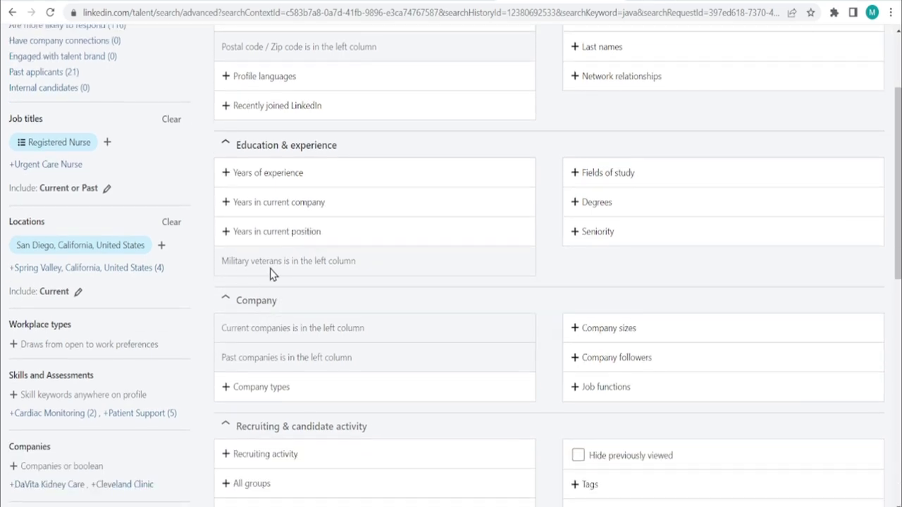
scroll(276, 343, down, 10)
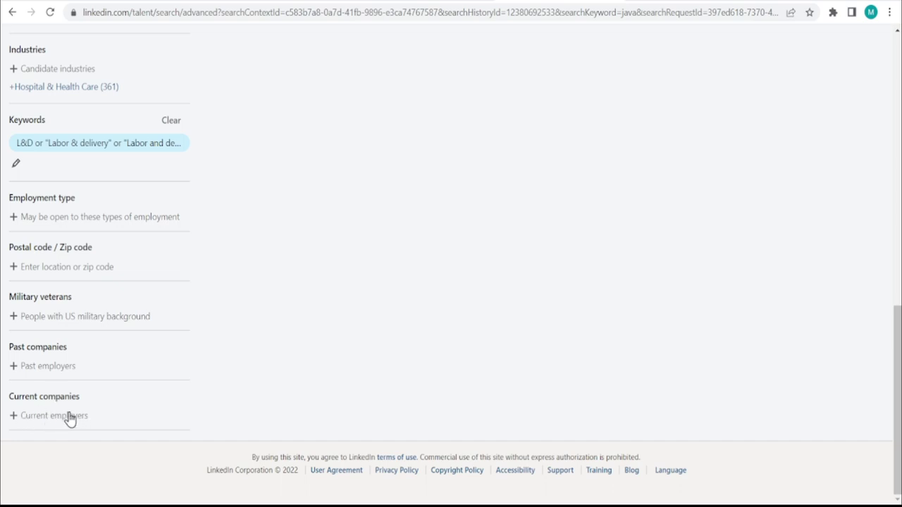
scroll(69, 419, up, 5)
scroll(203, 404, up, 4)
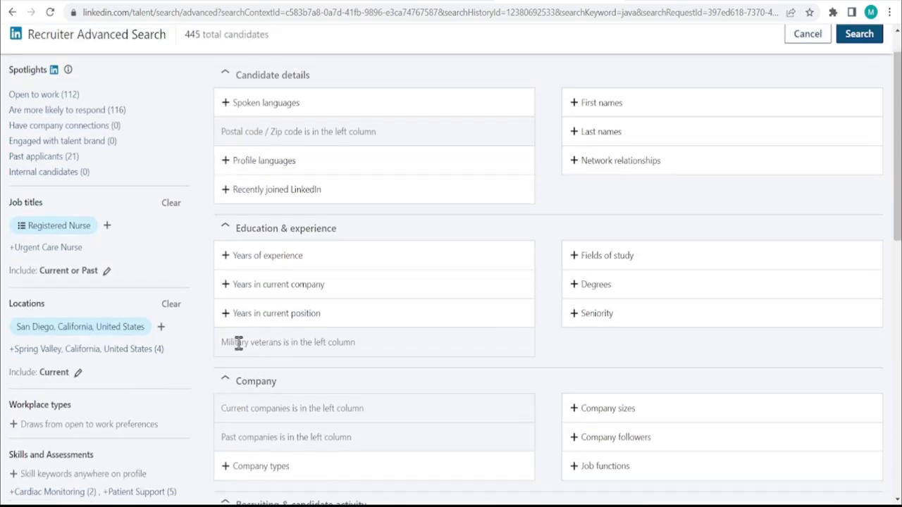
scroll(249, 364, down, 1)
scroll(250, 365, down, 1)
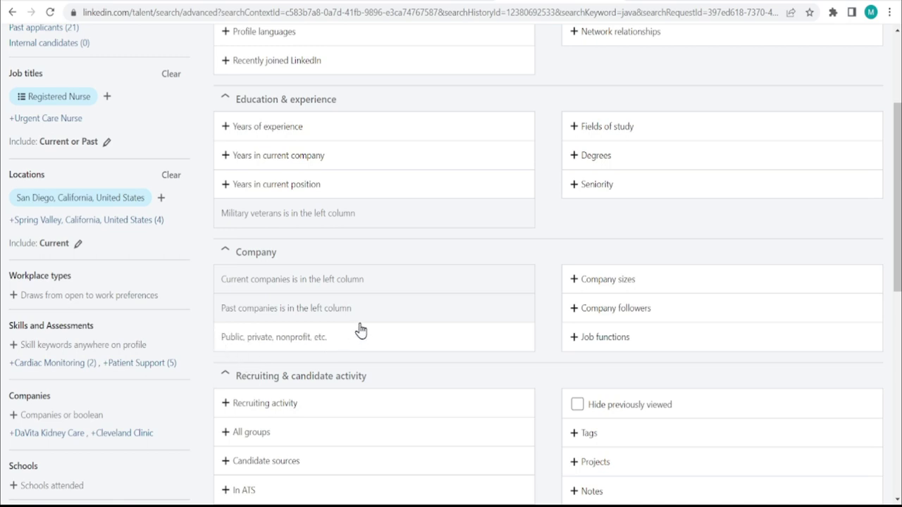
click(224, 340)
scroll(340, 318, down, 1)
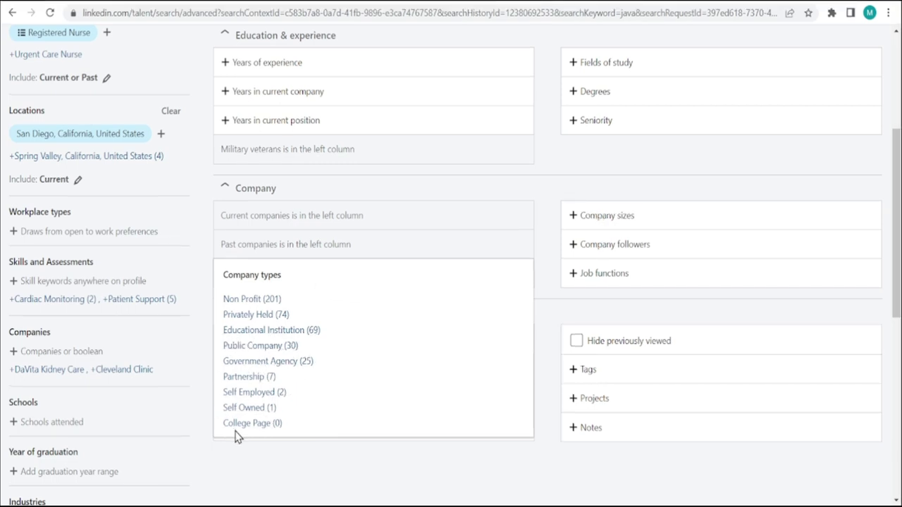
click(434, 196)
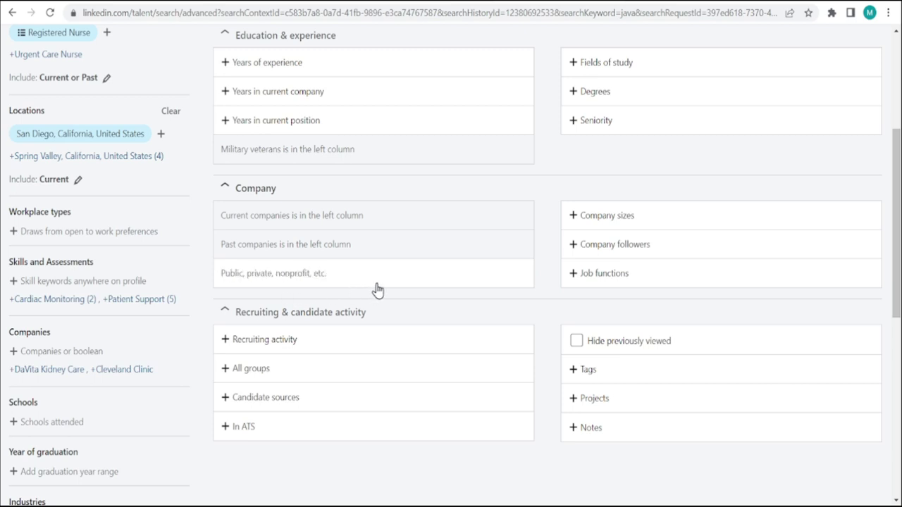
Step: View the In ATS filter's options under Recruiting & candidate activity and close it without selecting any
scroll(318, 352, down, 1)
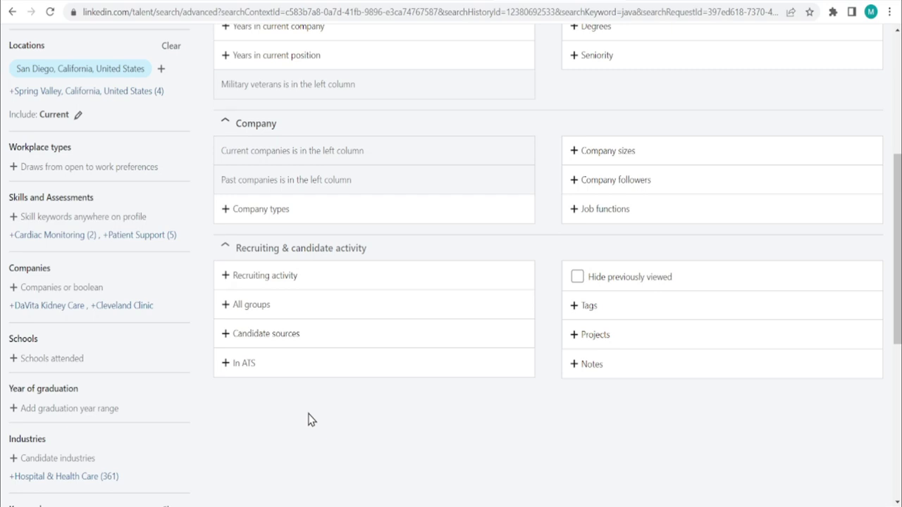
click(226, 363)
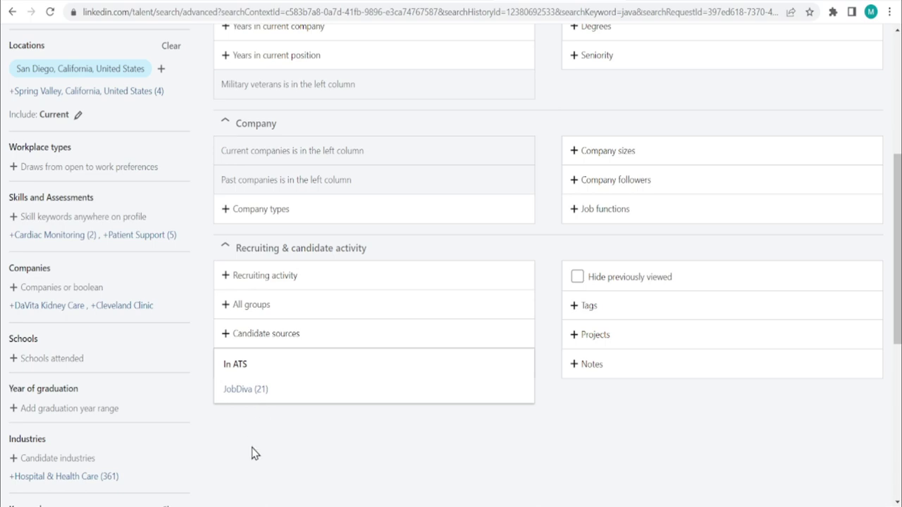
click(294, 423)
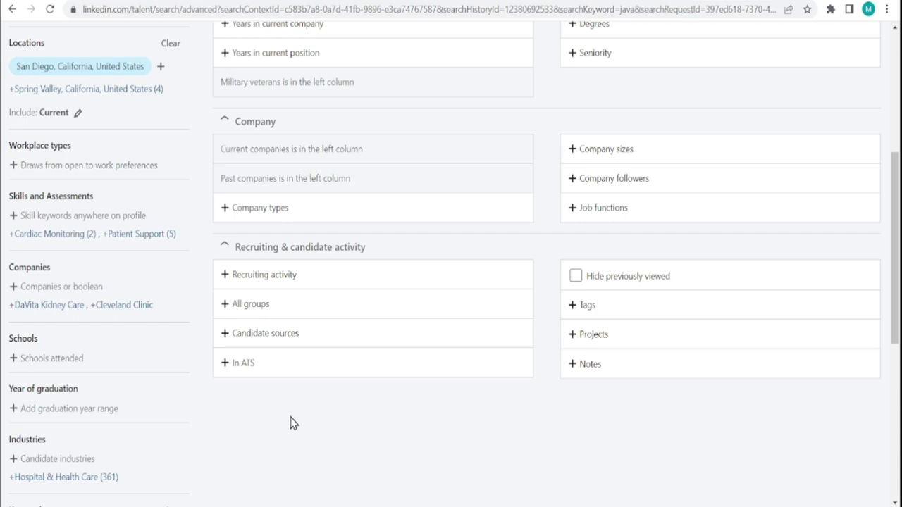
Step: Recheck the job title, location and keyword filters, and run the candidate search
scroll(294, 423, up, 5)
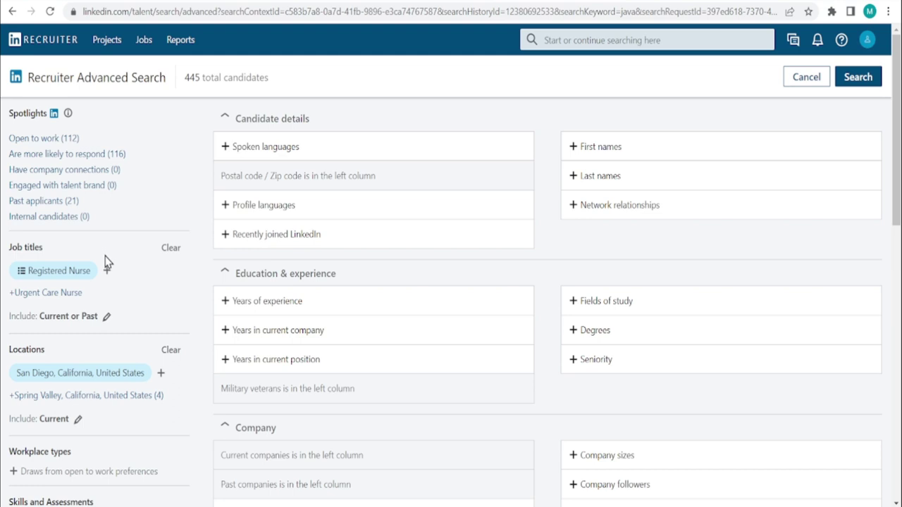
mouse_move(89, 270)
scroll(56, 359, down, 2)
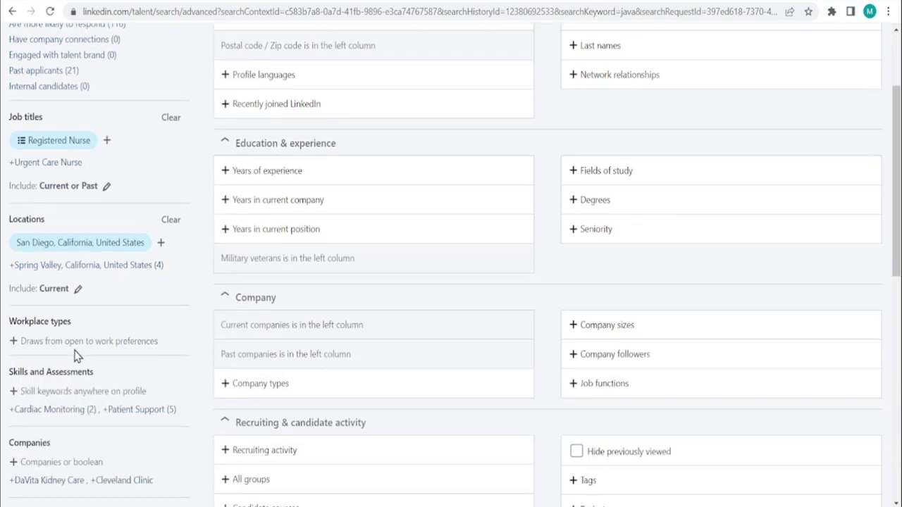
scroll(138, 270, down, 3)
scroll(138, 270, down, 4)
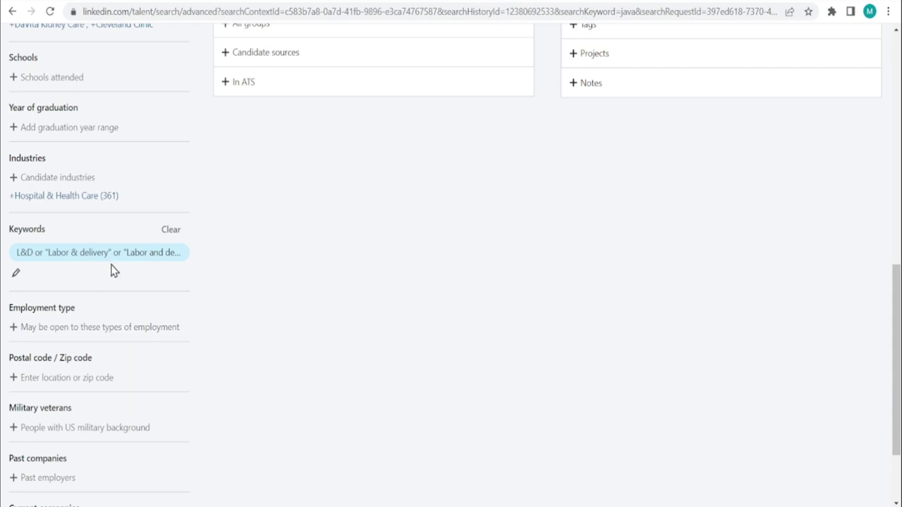
scroll(145, 276, down, 2)
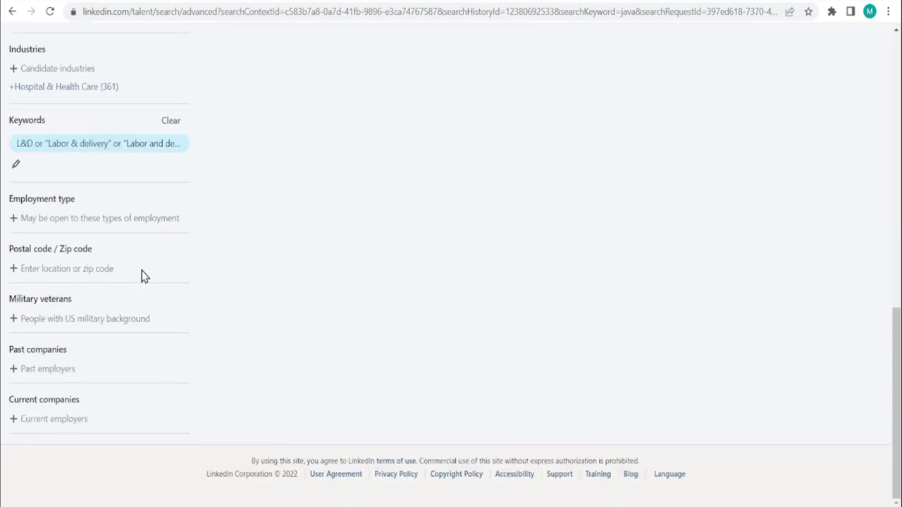
scroll(141, 274, up, 10)
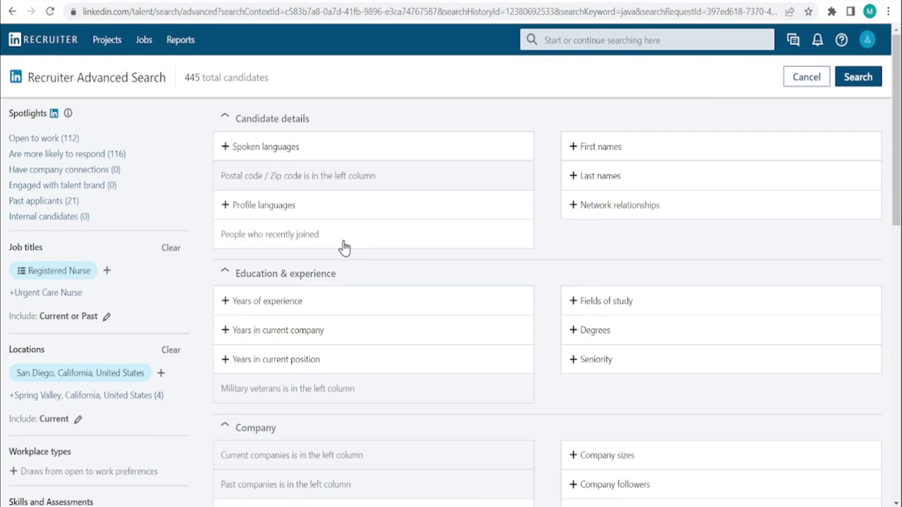
click(858, 79)
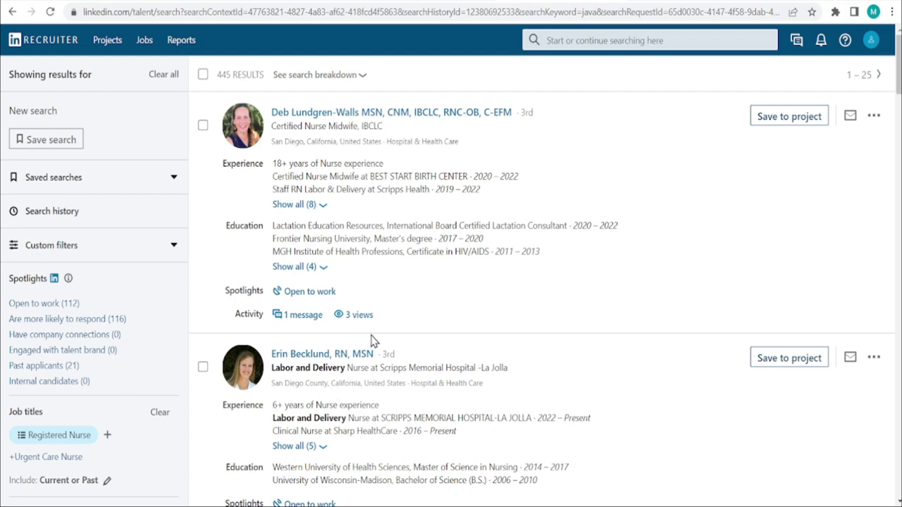
Step: Browse the first search results and show who has viewed the first candidate's profile
scroll(370, 338, down, 2)
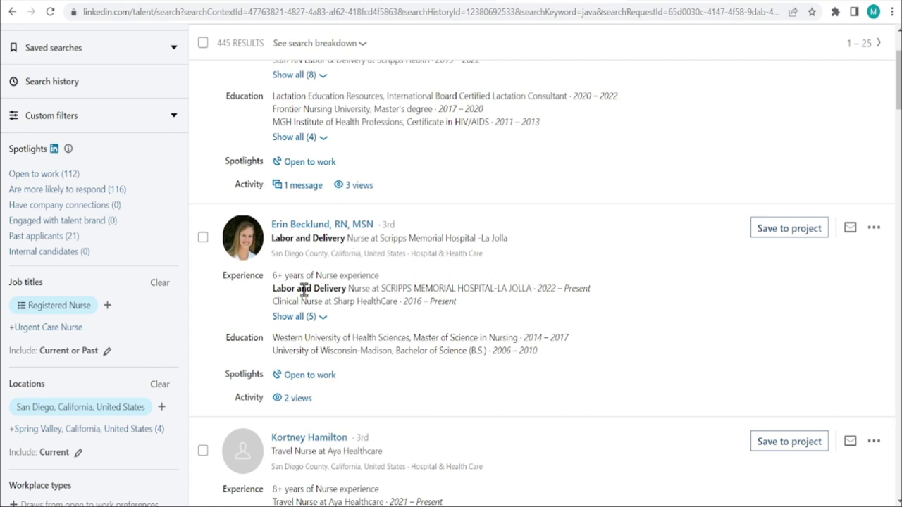
scroll(380, 303, up, 2)
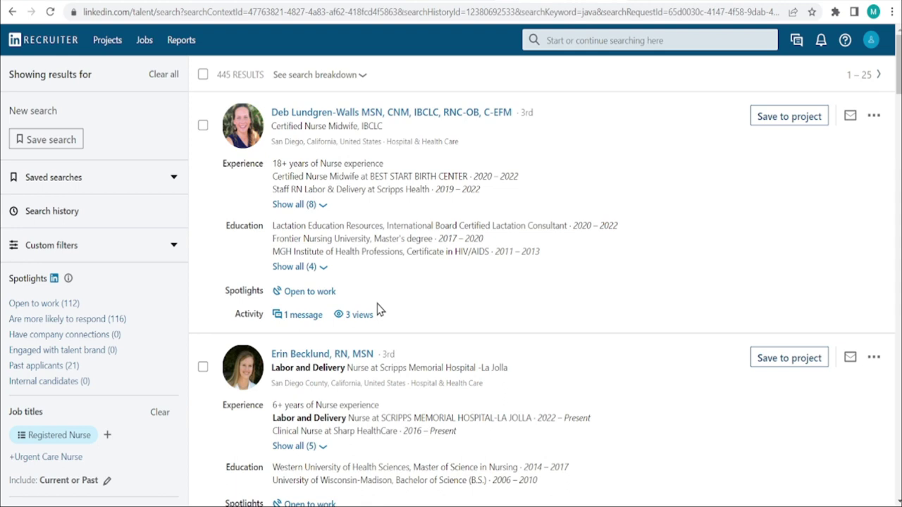
click(361, 314)
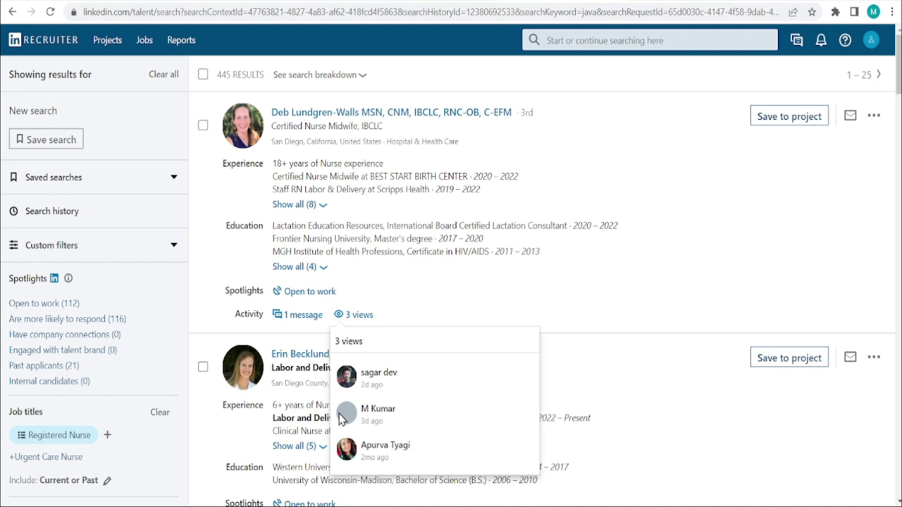
Step: Open the second candidate's profile from the results and examine the Experience and Education sections
scroll(317, 322, down, 3)
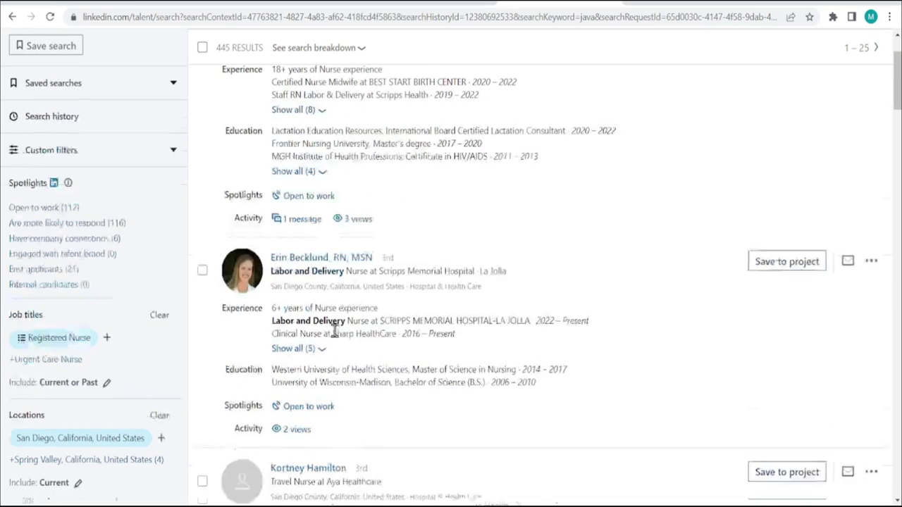
scroll(328, 282, up, 2)
click(333, 227)
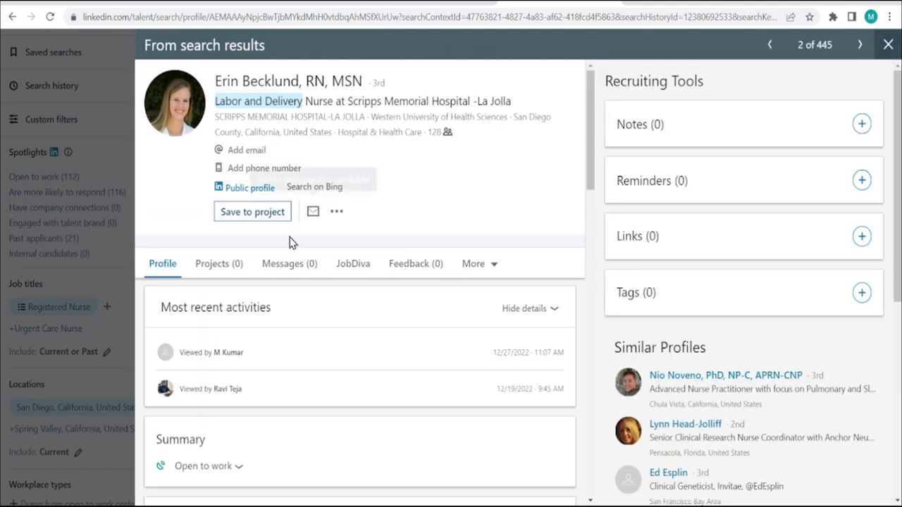
scroll(279, 287, down, 6)
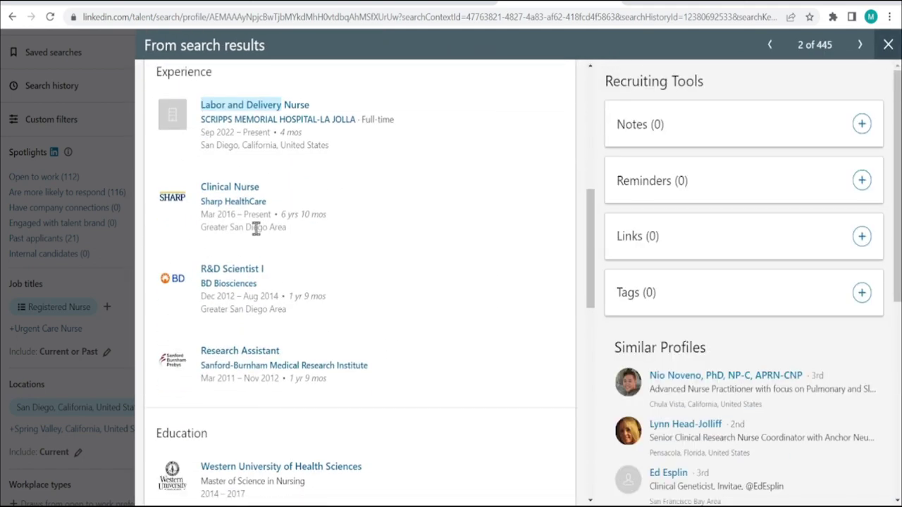
scroll(238, 227, up, 1)
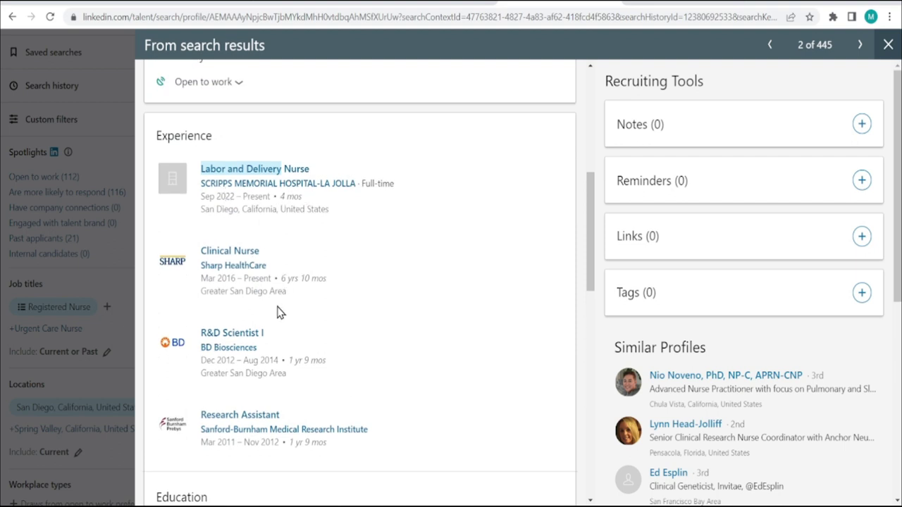
scroll(277, 312, down, 3)
scroll(276, 313, up, 1)
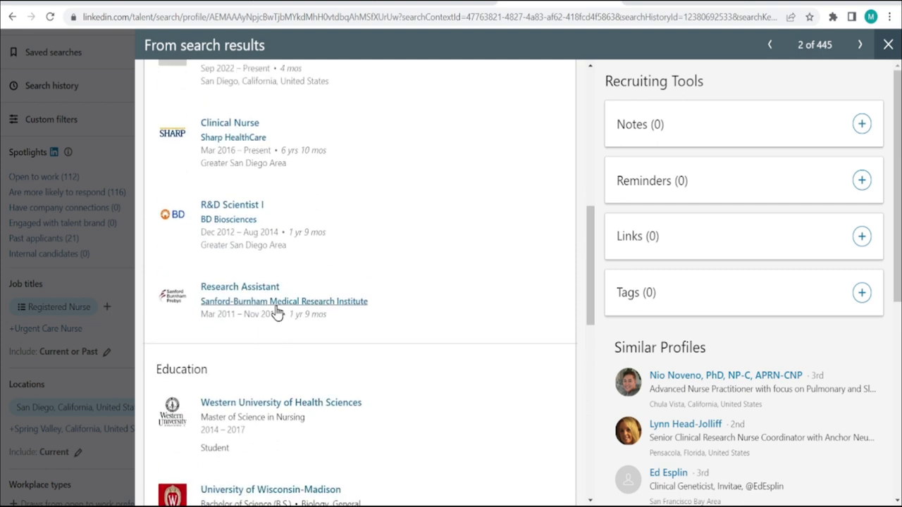
scroll(277, 313, up, 1)
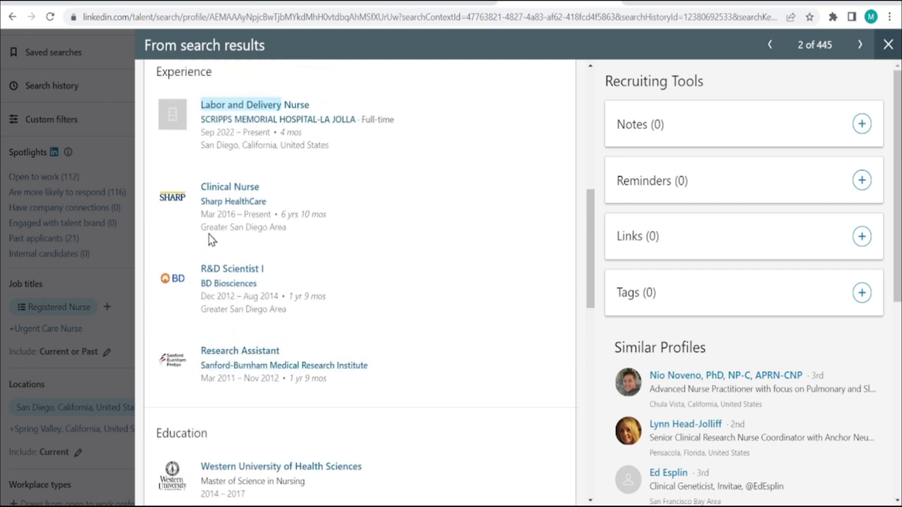
scroll(259, 287, down, 1)
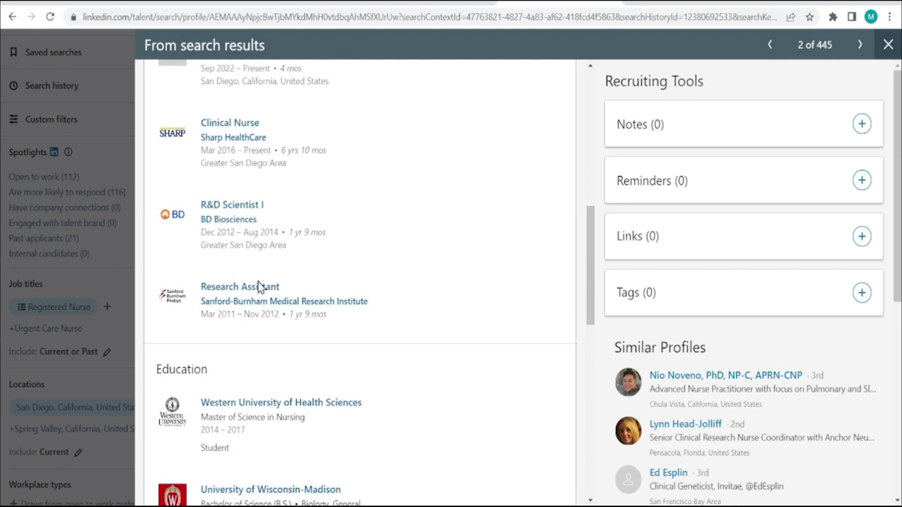
Step: Examine the Skills, Accomplishments and Interests sections of the second candidate's profile and close the profile
scroll(267, 308, down, 6)
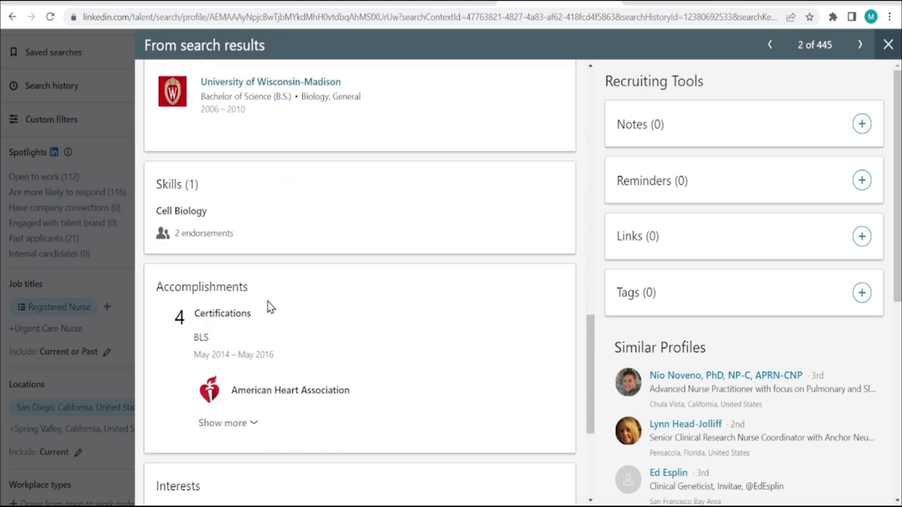
scroll(268, 308, down, 2)
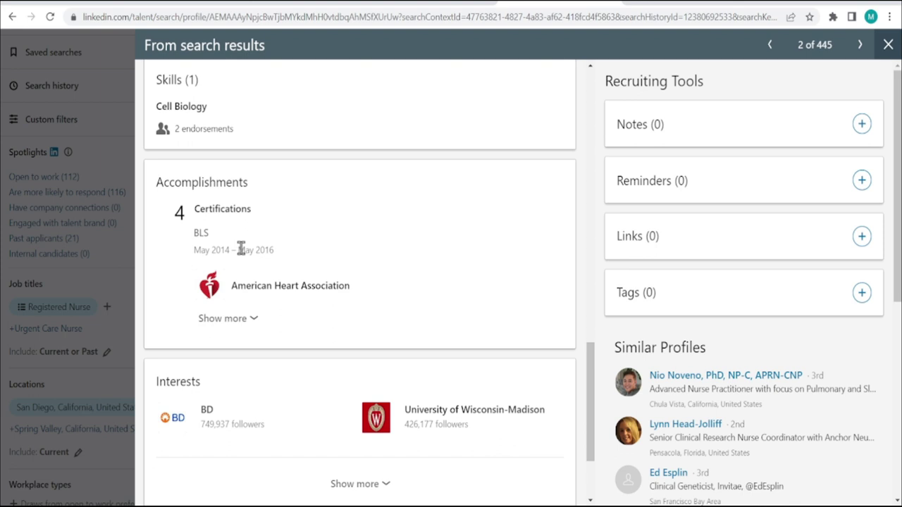
scroll(240, 249, up, 6)
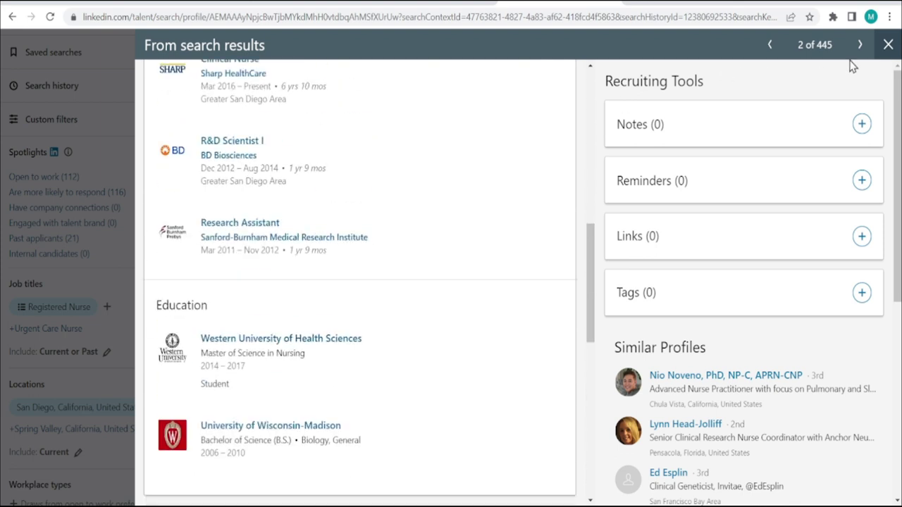
click(888, 45)
Step: Browse further down the search results and open the fifth candidate's profile
scroll(359, 308, down, 4)
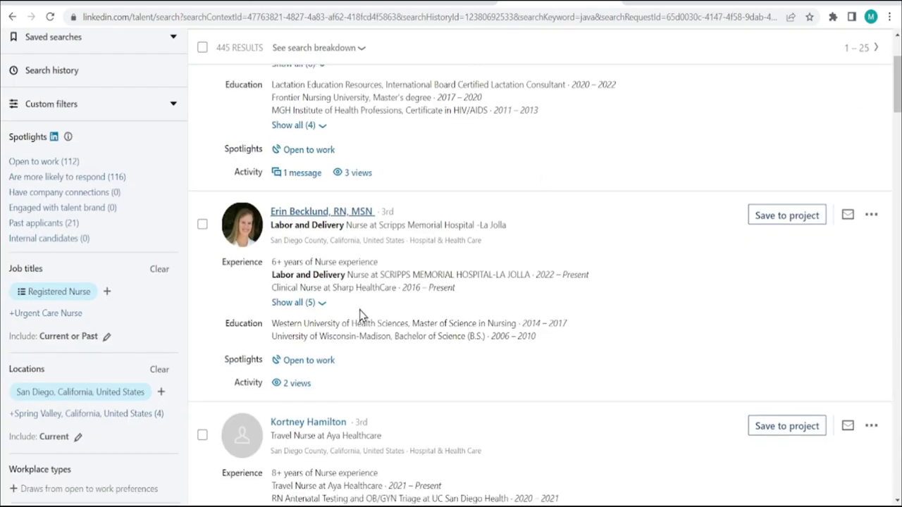
scroll(359, 308, down, 2)
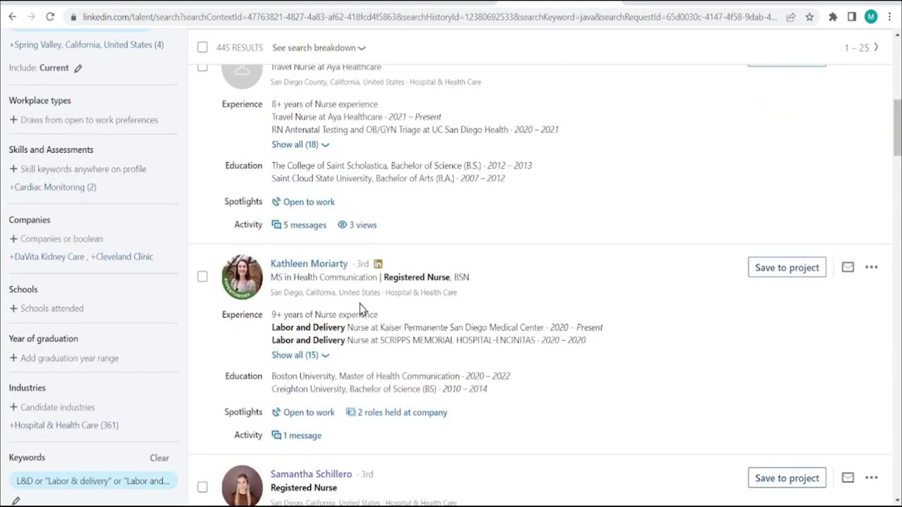
scroll(356, 310, down, 1)
scroll(344, 282, down, 2)
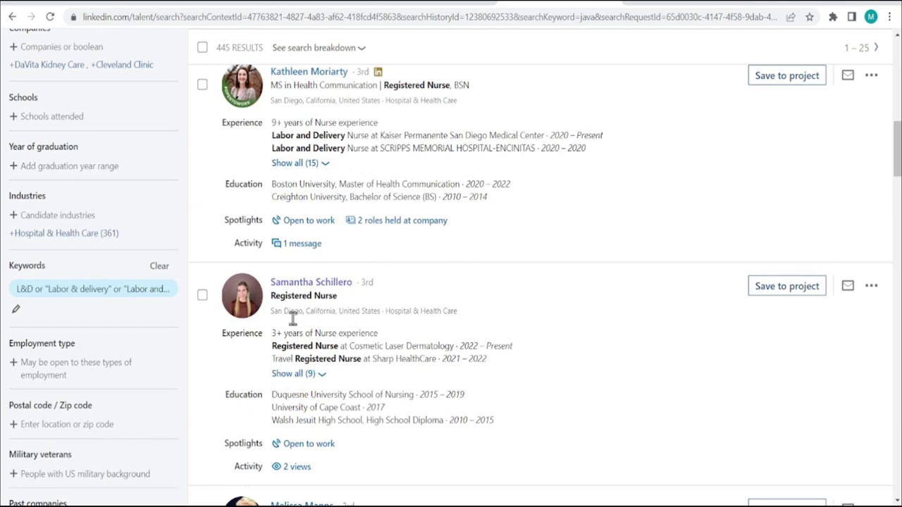
click(294, 290)
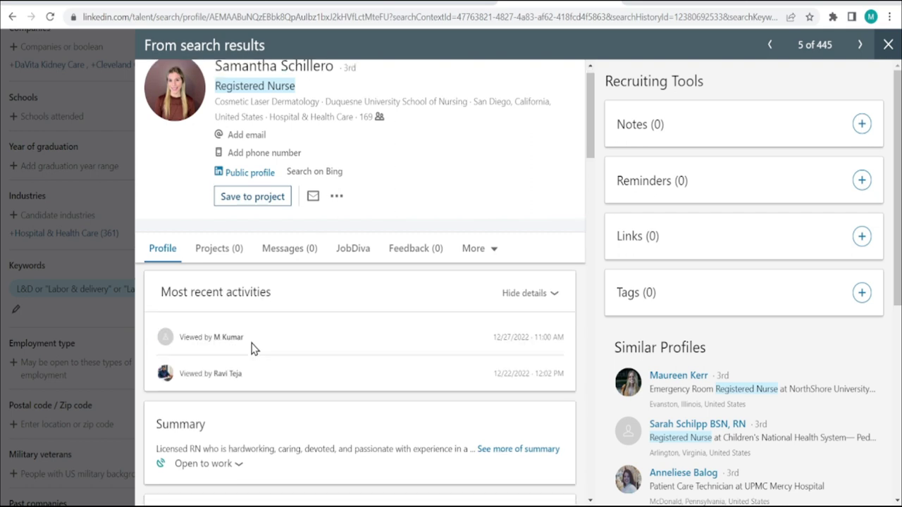
Step: Check the fifth candidate's Experience section and expand the Open to work details in the Summary
scroll(253, 346, down, 3)
scroll(252, 346, down, 4)
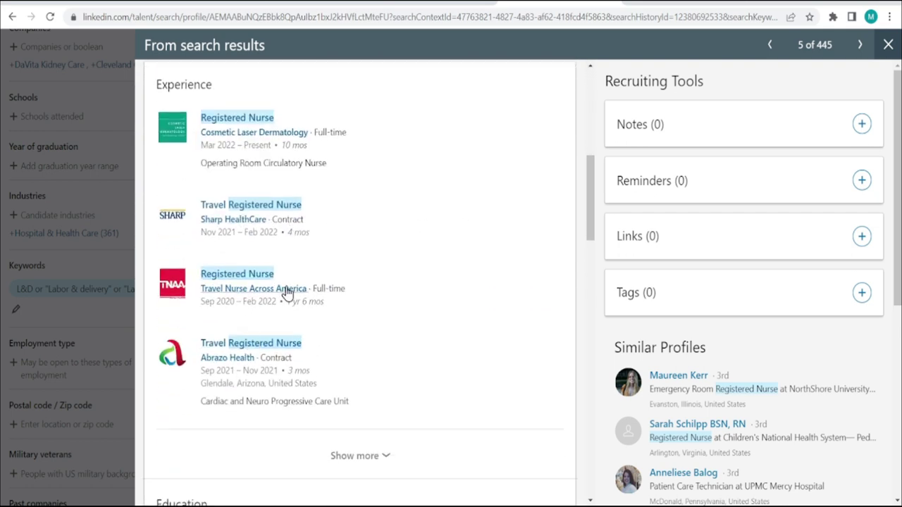
scroll(315, 240, up, 3)
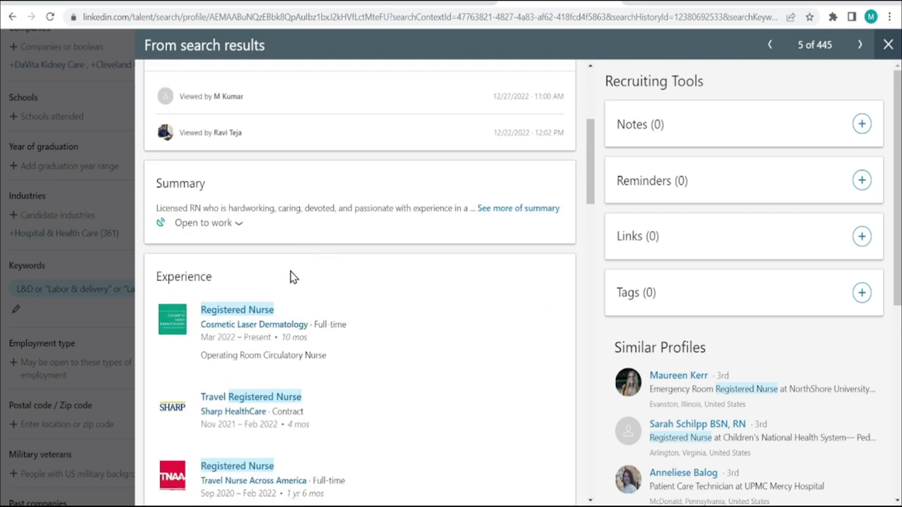
click(215, 224)
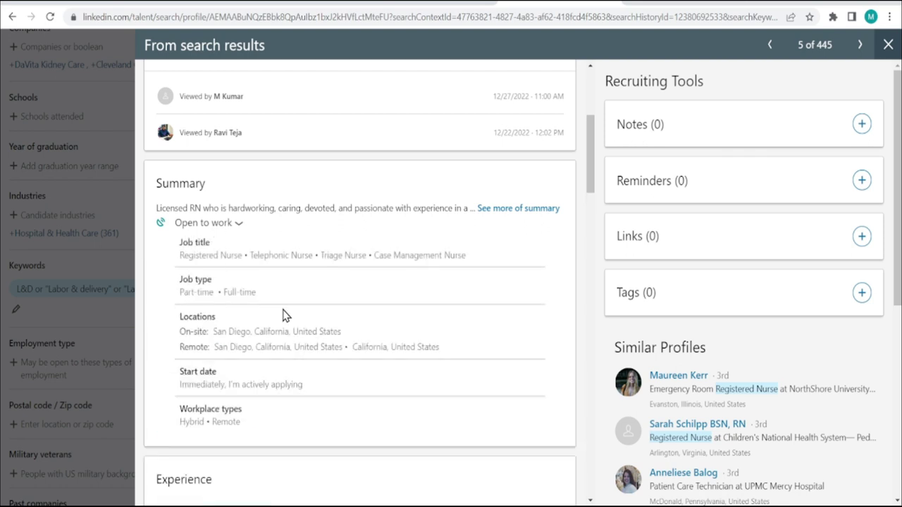
Step: Examine the fifth candidate's Education, Skills and Accomplishments sections, return to the profile header and close the profile
scroll(282, 316, down, 9)
scroll(282, 316, down, 2)
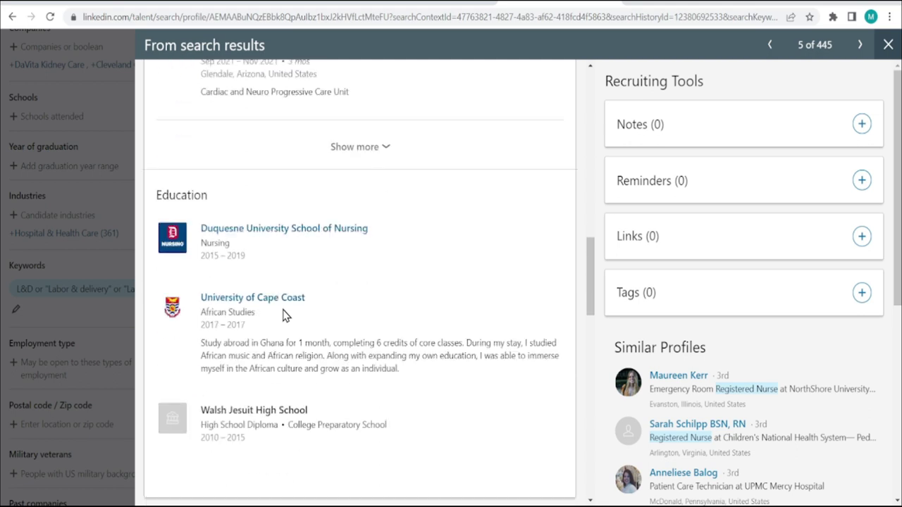
scroll(286, 314, down, 4)
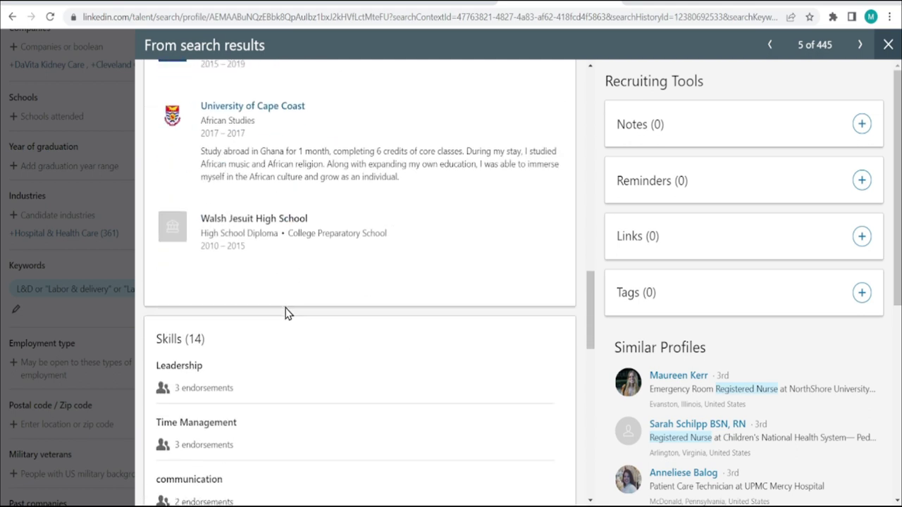
scroll(285, 314, down, 4)
scroll(288, 314, down, 4)
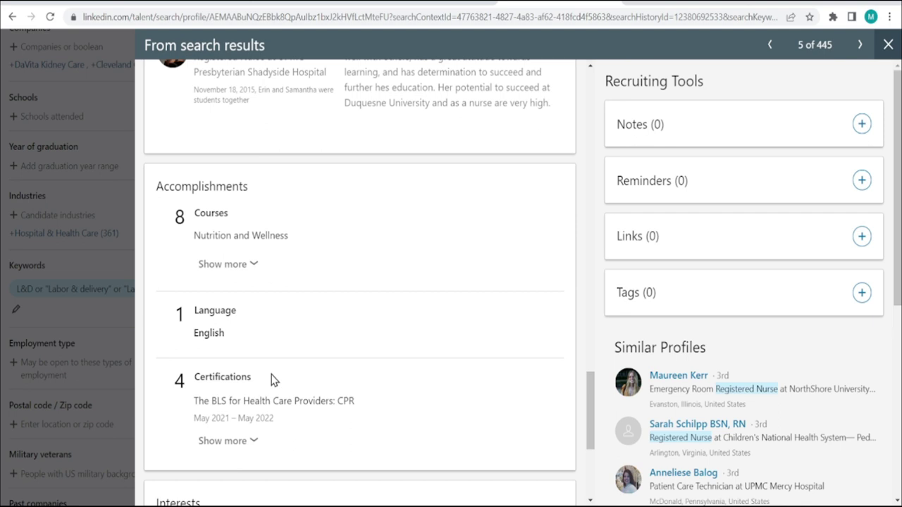
scroll(282, 372, up, 15)
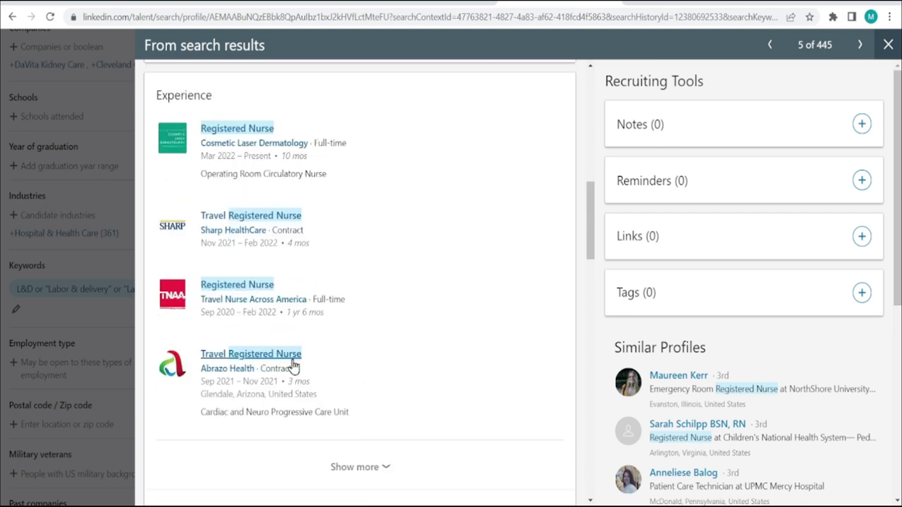
scroll(268, 416, up, 10)
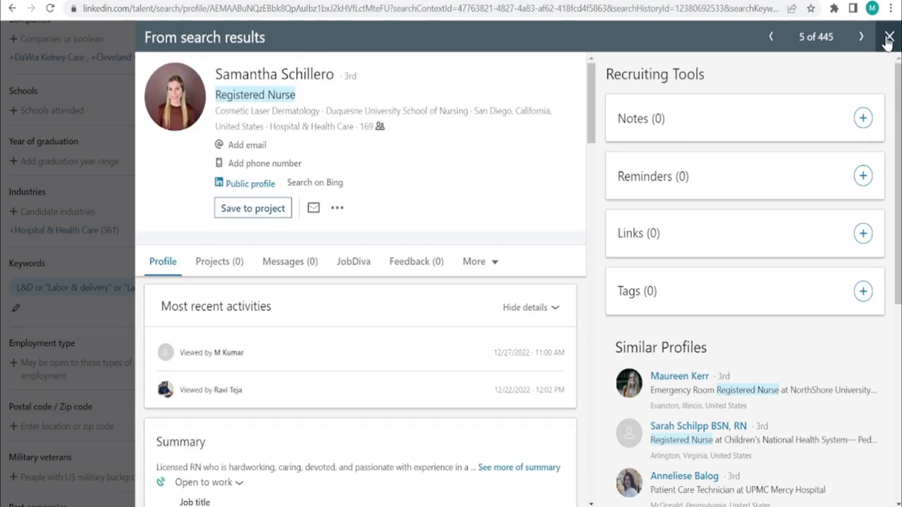
click(888, 39)
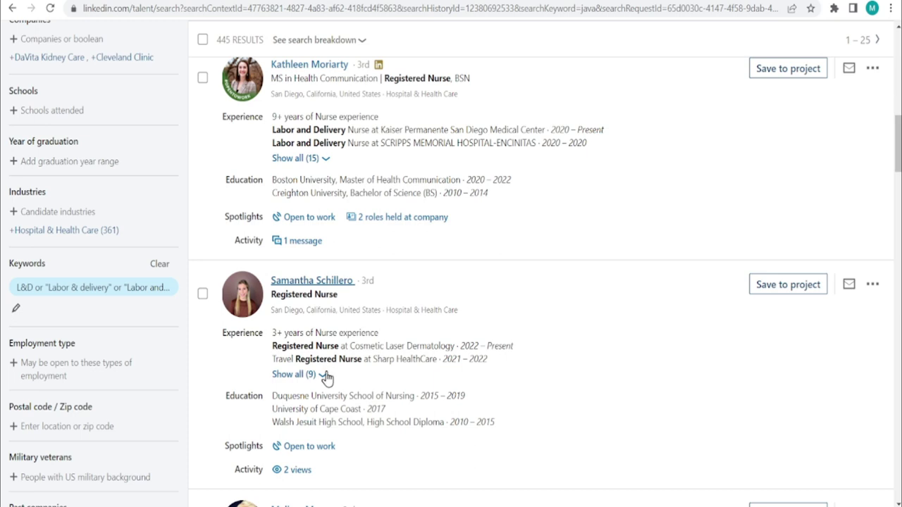
Step: Narrow the search results to candidates with the Open to work spotlight
scroll(330, 362, up, 1)
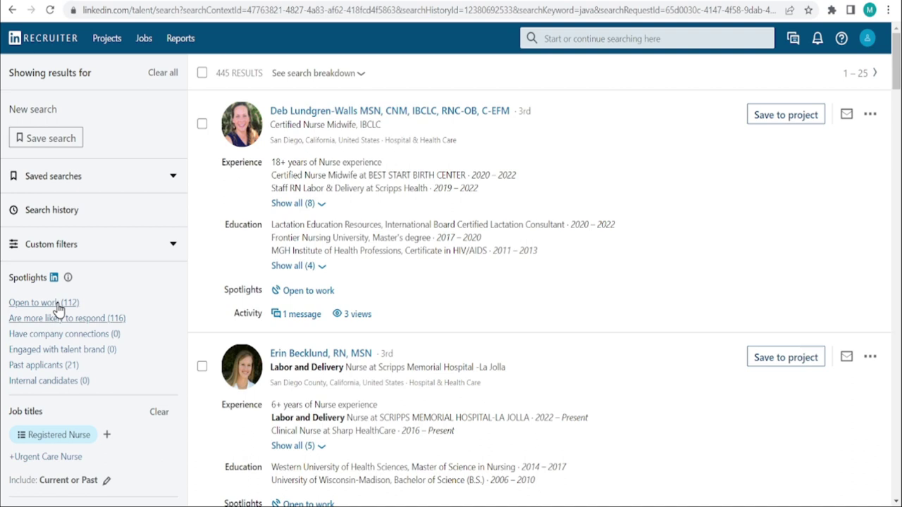
click(59, 306)
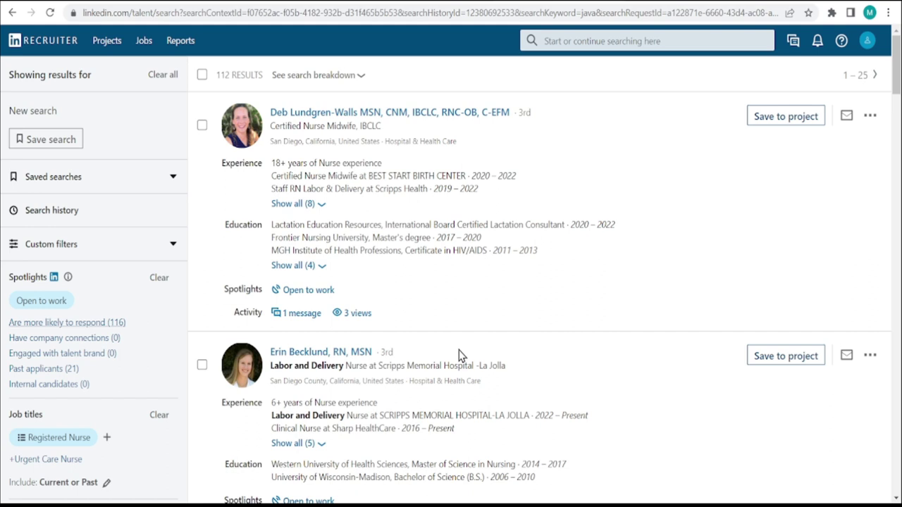
scroll(466, 352, down, 1)
scroll(466, 352, up, 1)
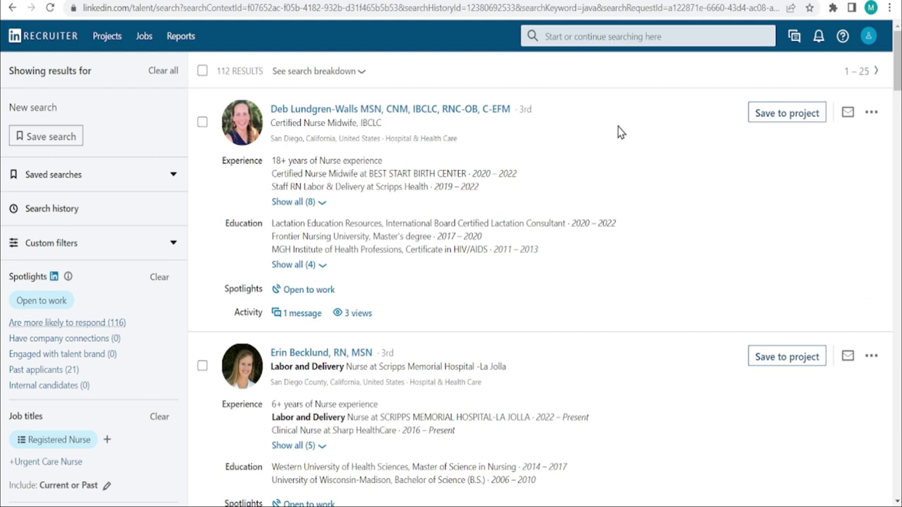
Step: Browse the Open to work candidates through to the end of the first results page and back to the registered nurse at Center For Discovery
scroll(656, 157, down, 4)
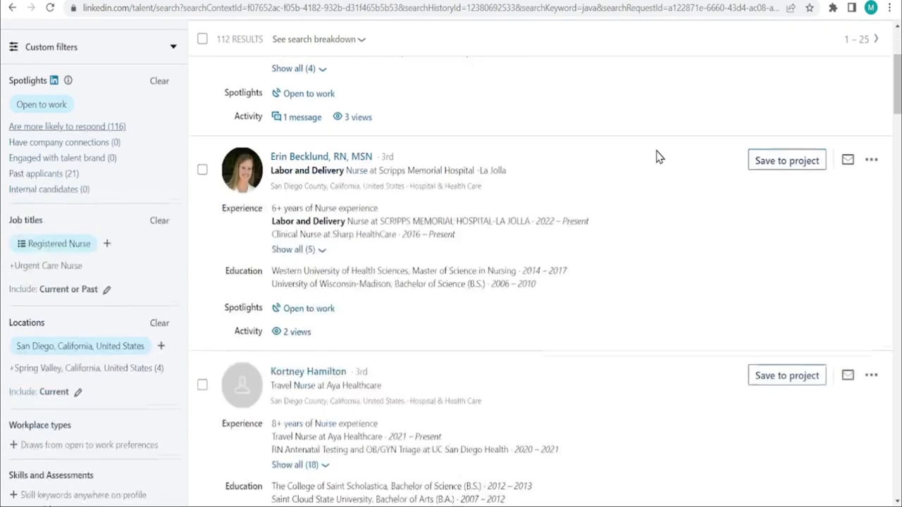
scroll(596, 175, up, 3)
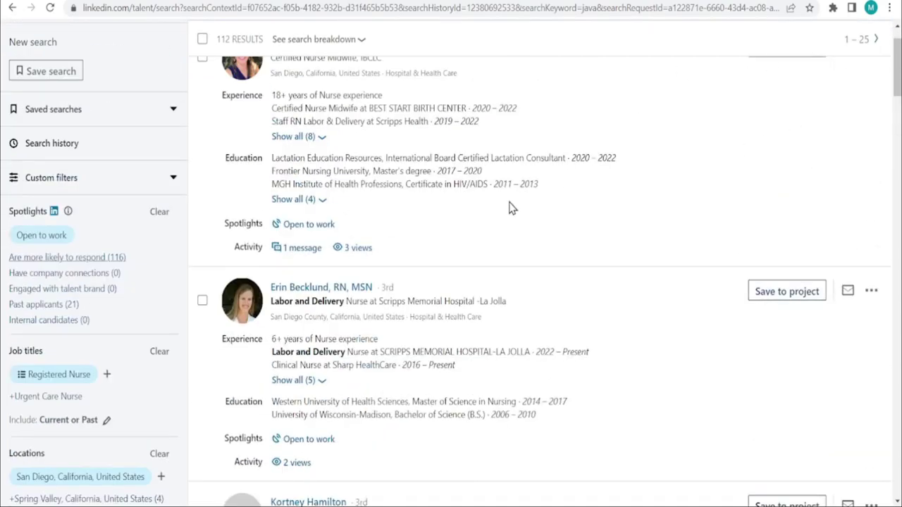
scroll(511, 208, down, 20)
scroll(511, 234, down, 20)
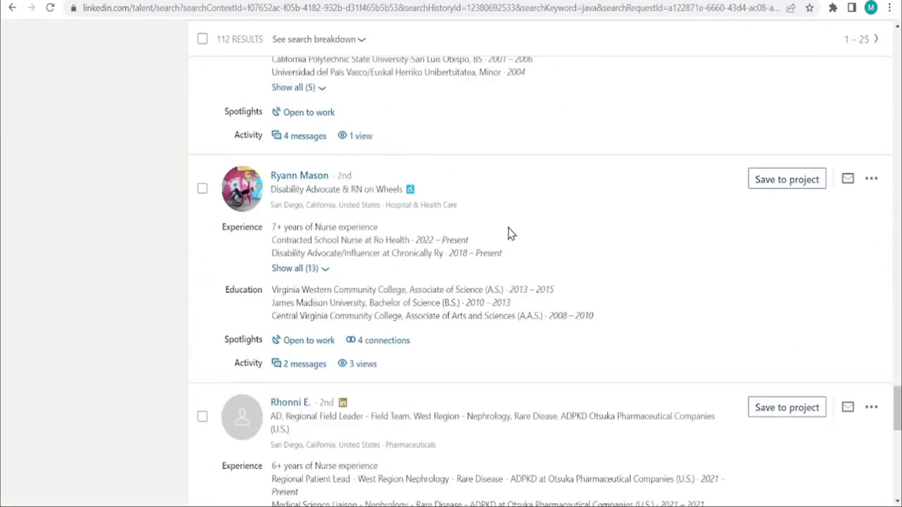
scroll(511, 234, down, 20)
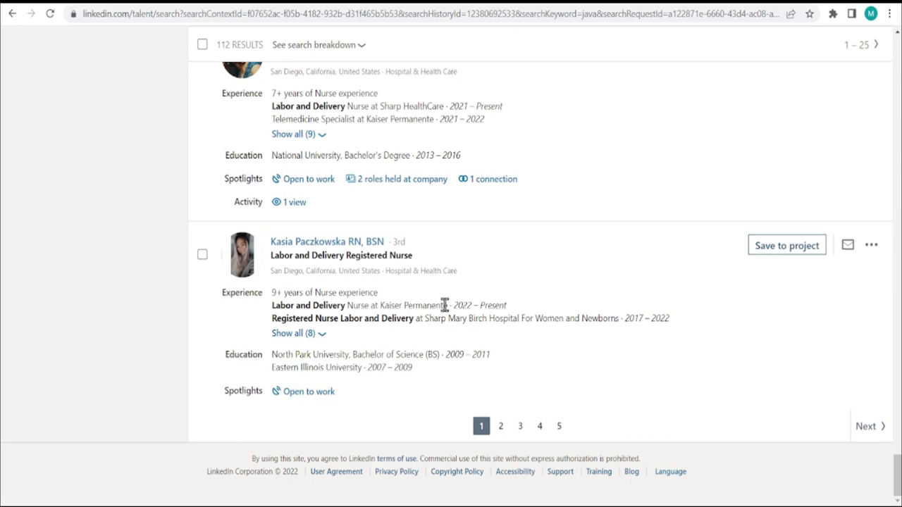
scroll(444, 306, up, 10)
scroll(458, 304, up, 5)
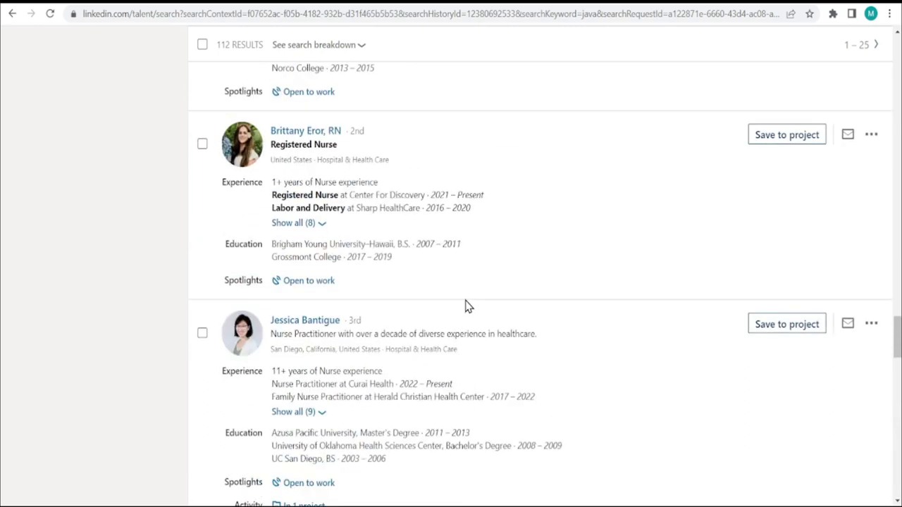
scroll(465, 307, up, 2)
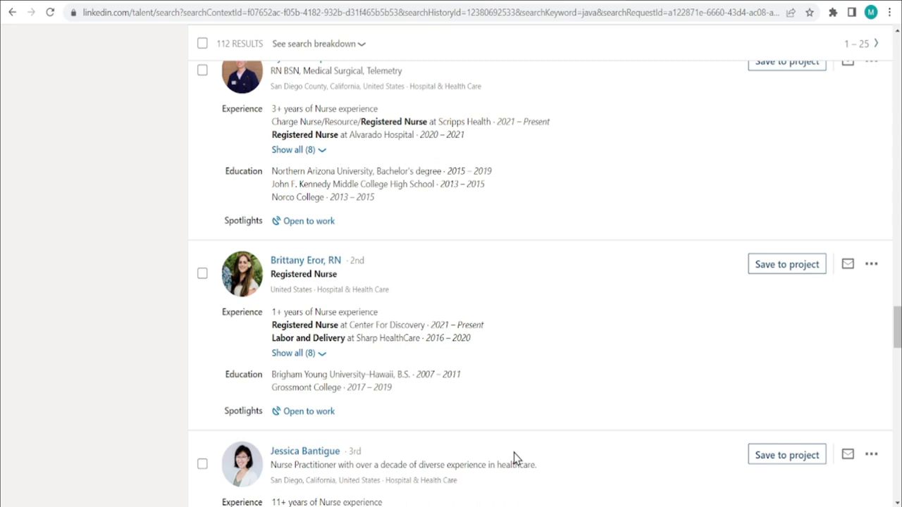
Step: Open the profile of the registered nurse at Center For Discovery, examine the Summary, Experience, Education and Skills sections, and close it
click(306, 260)
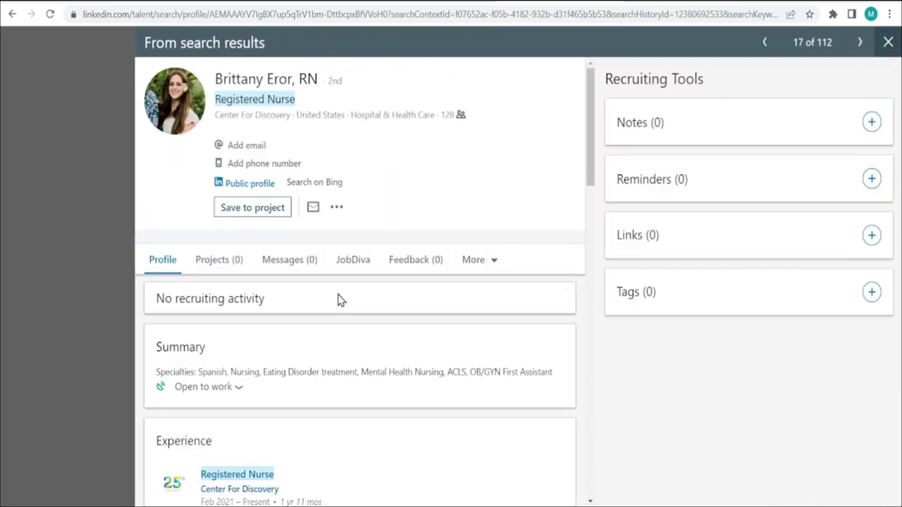
scroll(239, 240, down, 6)
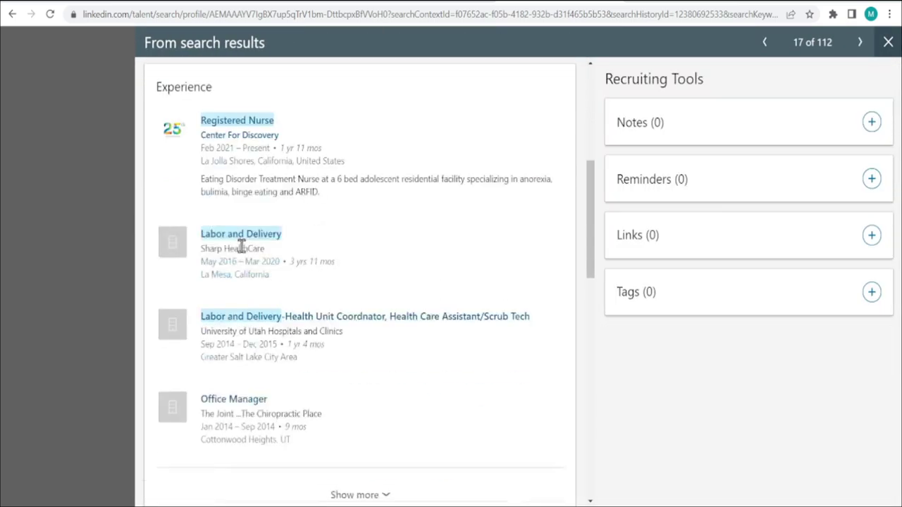
scroll(239, 246, up, 3)
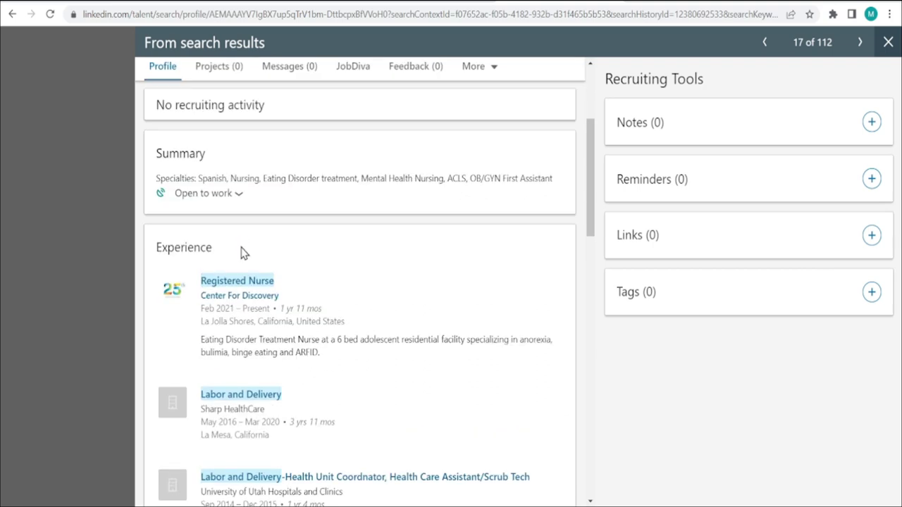
scroll(240, 246, down, 3)
scroll(242, 252, down, 4)
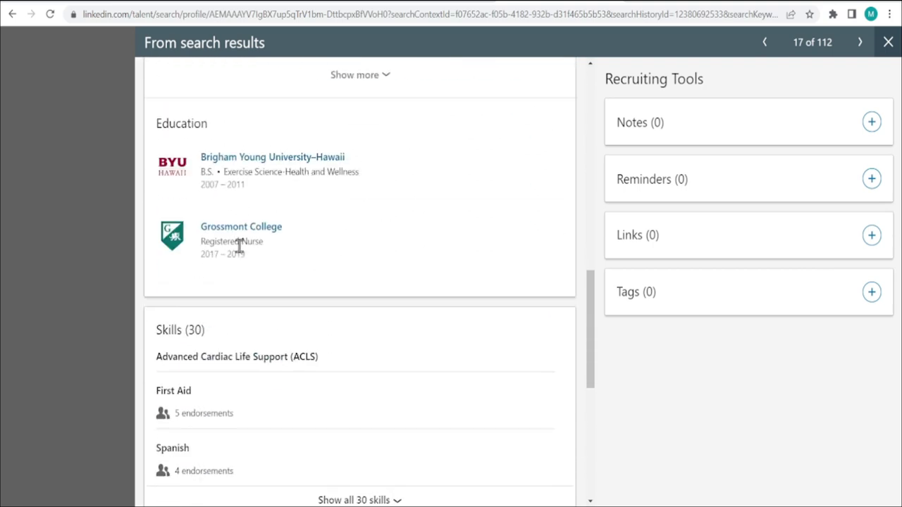
scroll(237, 248, up, 2)
scroll(237, 247, up, 8)
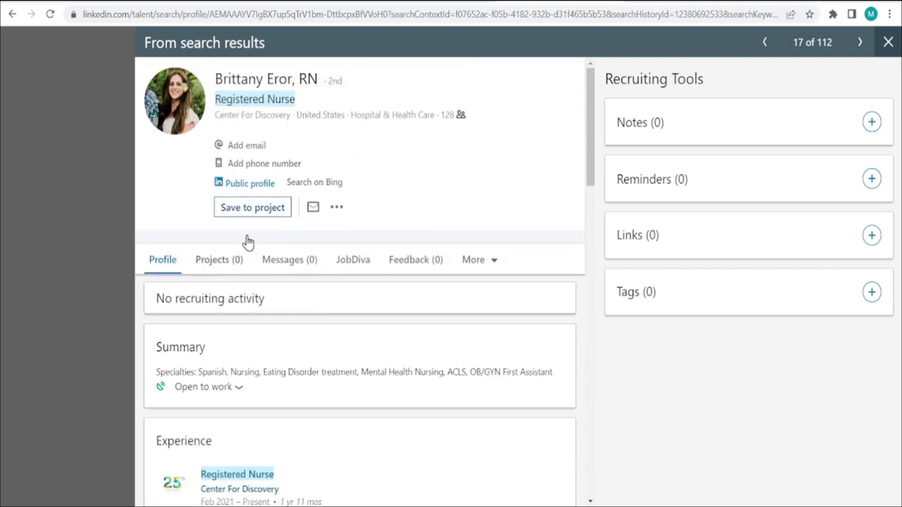
click(883, 45)
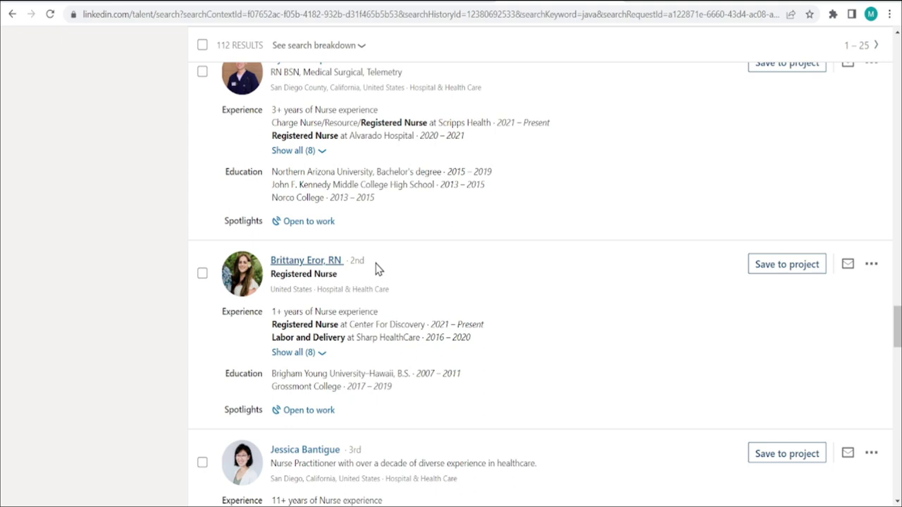
Step: Look back through the earlier Open to work results, comparing the candidates' experience, education and recruiting activity
scroll(408, 226, up, 4)
scroll(407, 225, up, 12)
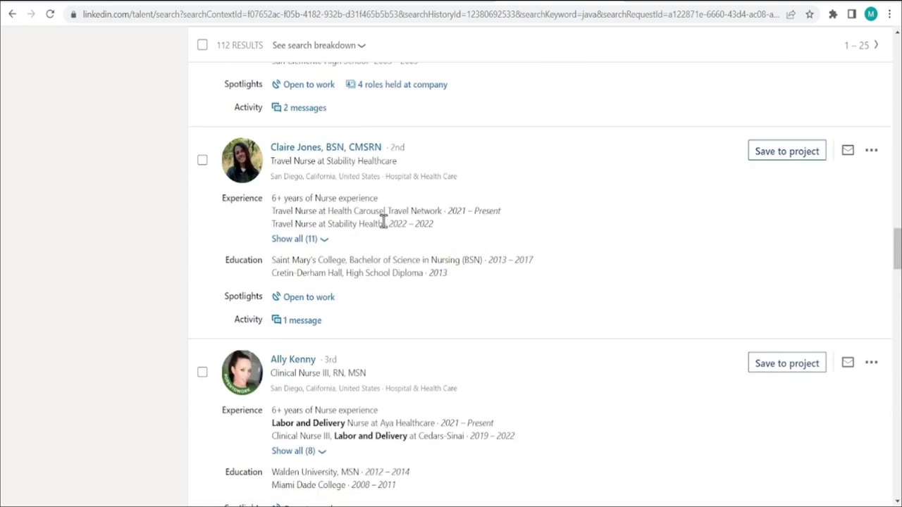
scroll(807, 251, up, 4)
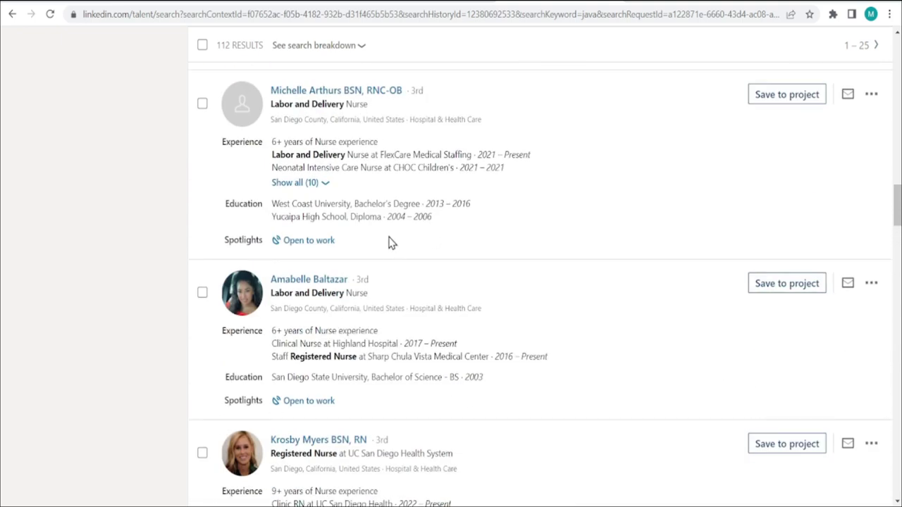
scroll(356, 232, down, 5)
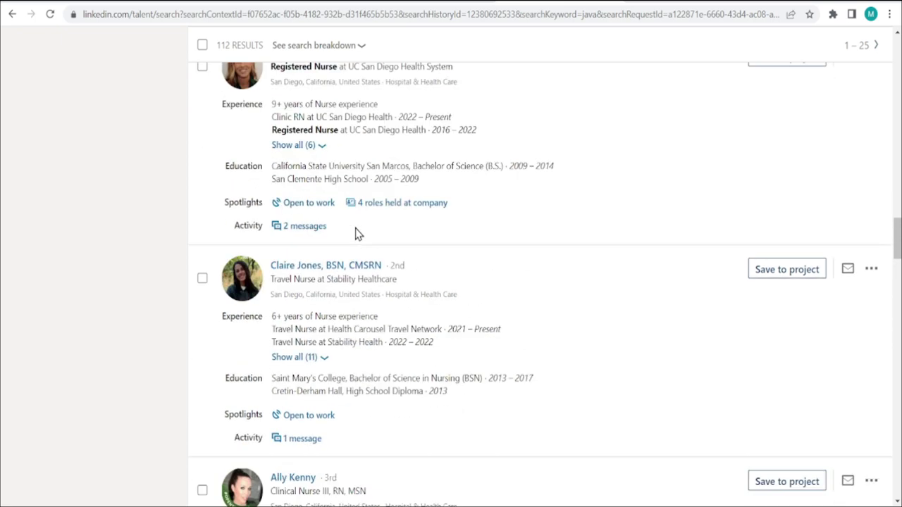
scroll(356, 234, down, 5)
scroll(355, 234, up, 4)
scroll(356, 234, down, 4)
scroll(356, 234, up, 4)
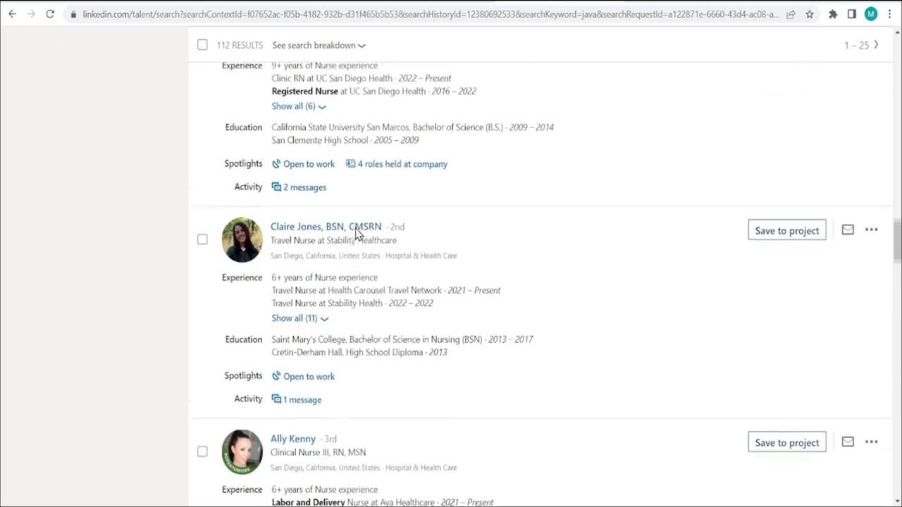
Step: Select the registered nurse at UC San Diego Health System in the Open to work results
scroll(356, 234, up, 3)
click(202, 195)
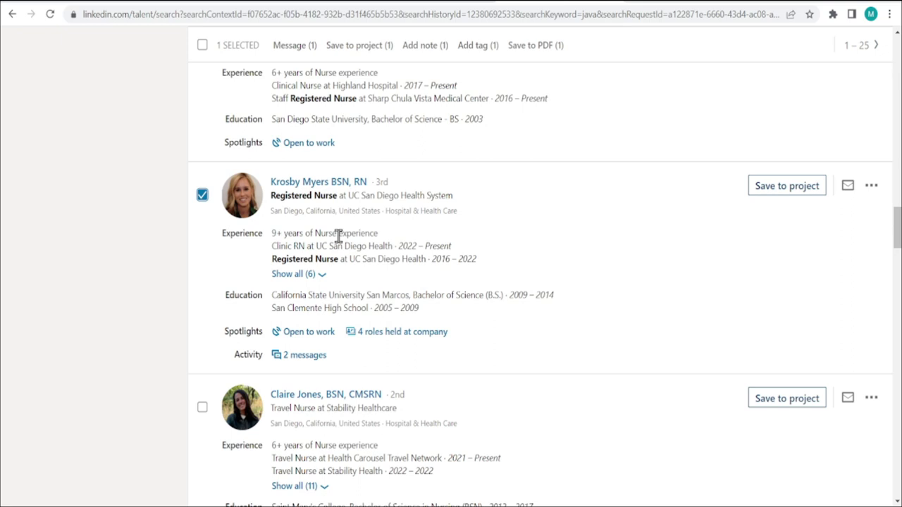
scroll(337, 238, down, 3)
scroll(336, 238, up, 2)
mouse_move(305, 291)
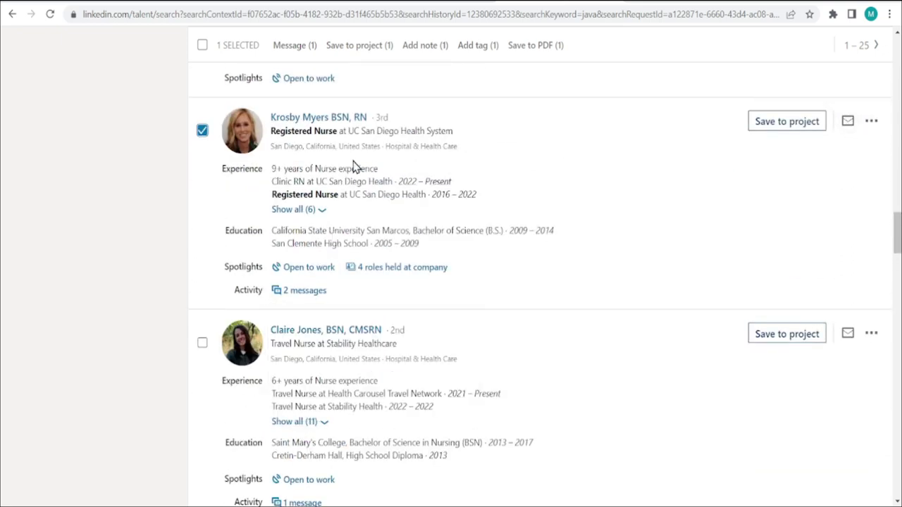
Step: Open the profile of the registered nurse at UC San Diego Health System, review its experience, education and recent activities, and close it
click(288, 119)
scroll(332, 268, down, 12)
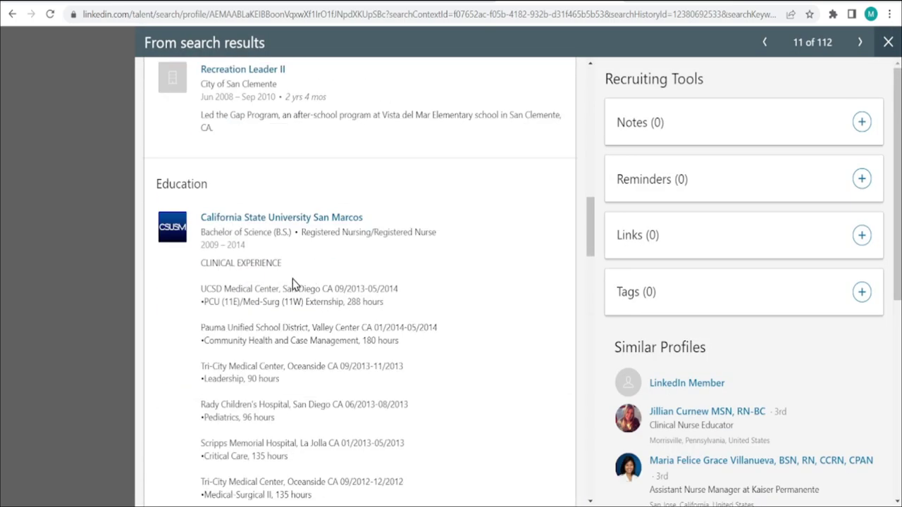
scroll(293, 282, up, 10)
scroll(293, 291, up, 5)
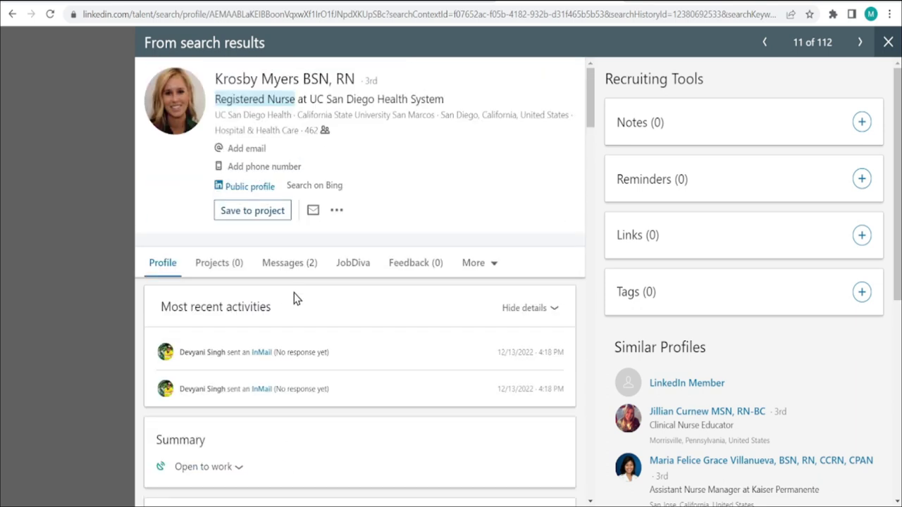
click(888, 43)
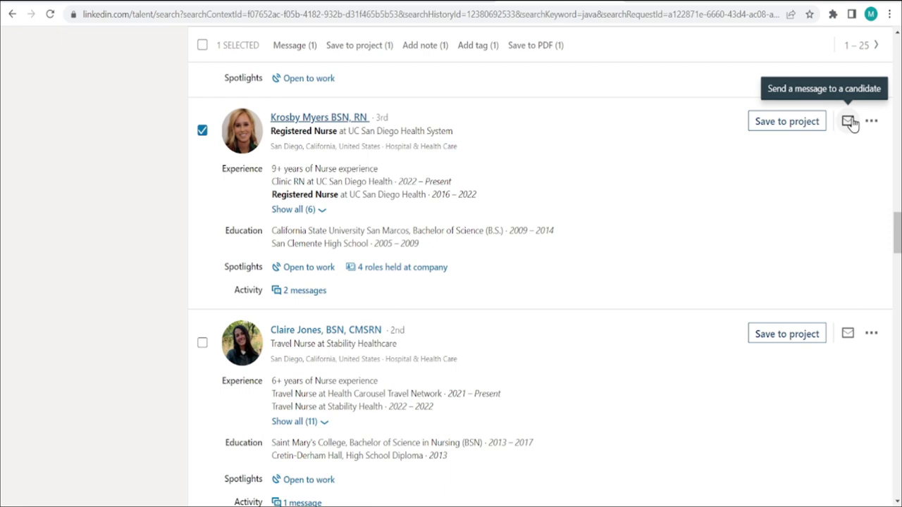
Step: Select all candidates on the first results page, look over the first few, and clear the whole selection
scroll(368, 204, up, 15)
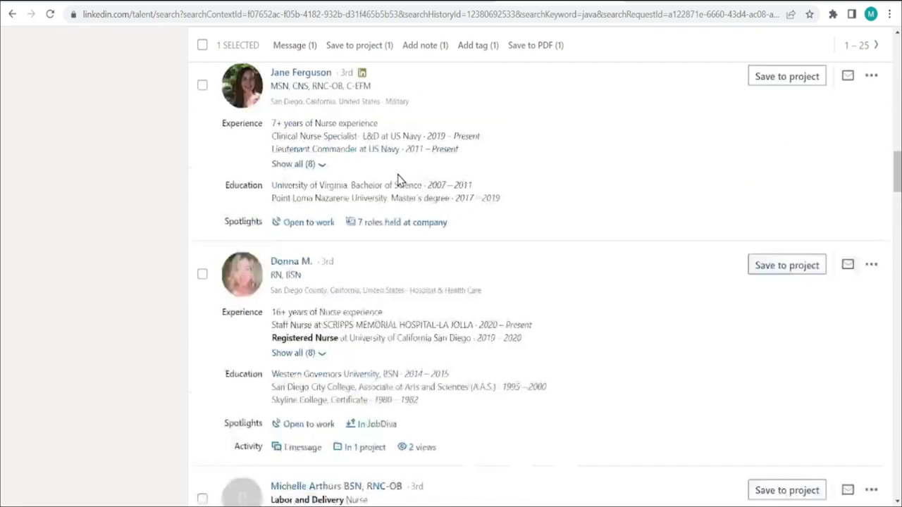
scroll(423, 157, up, 10)
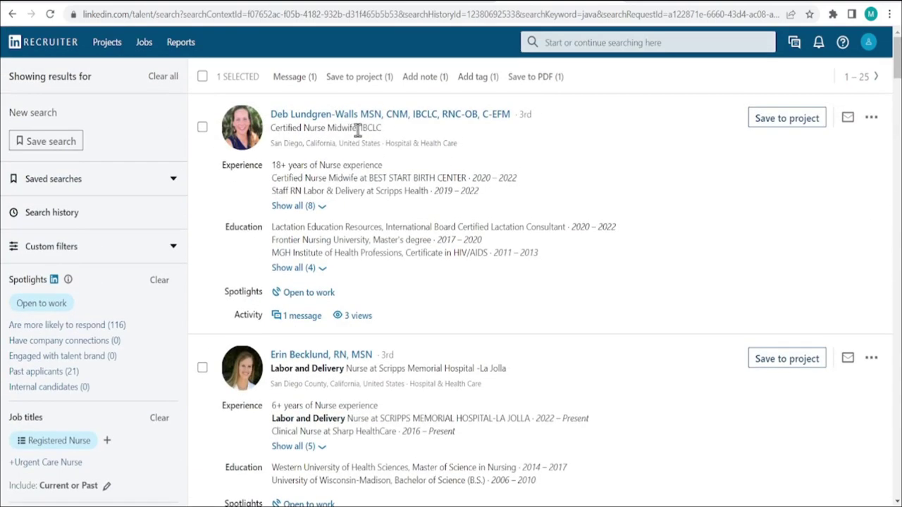
click(203, 76)
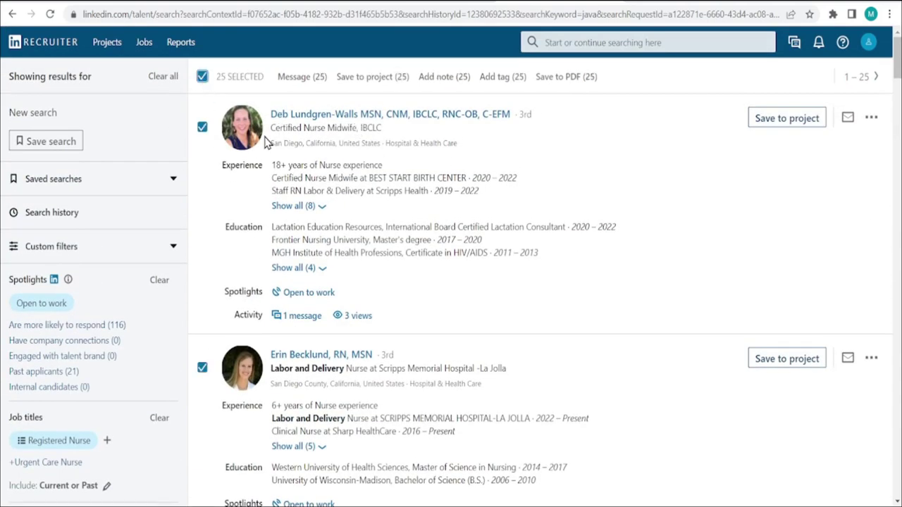
scroll(353, 189, down, 7)
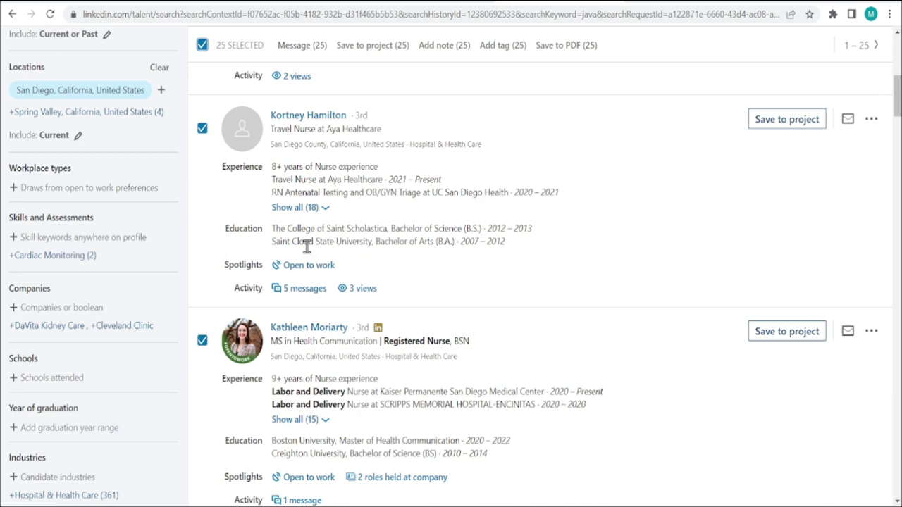
scroll(308, 246, up, 5)
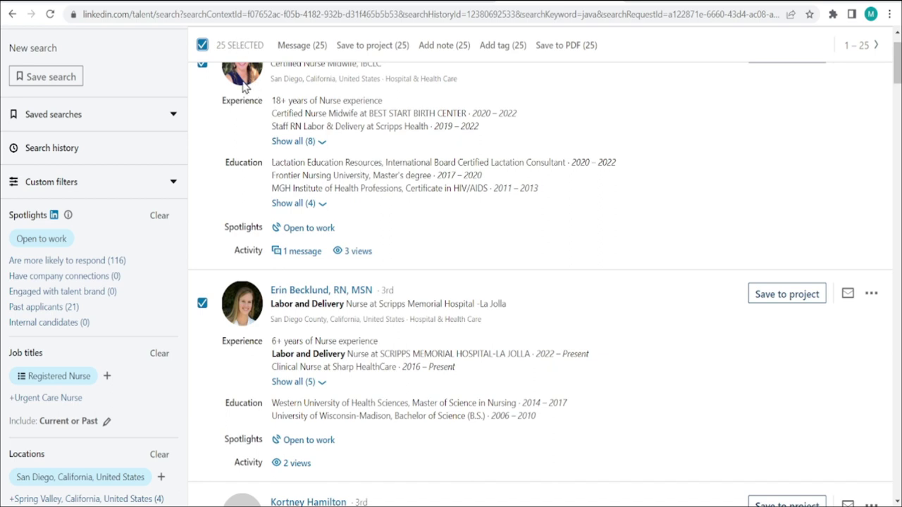
scroll(314, 200, down, 4)
scroll(314, 200, up, 5)
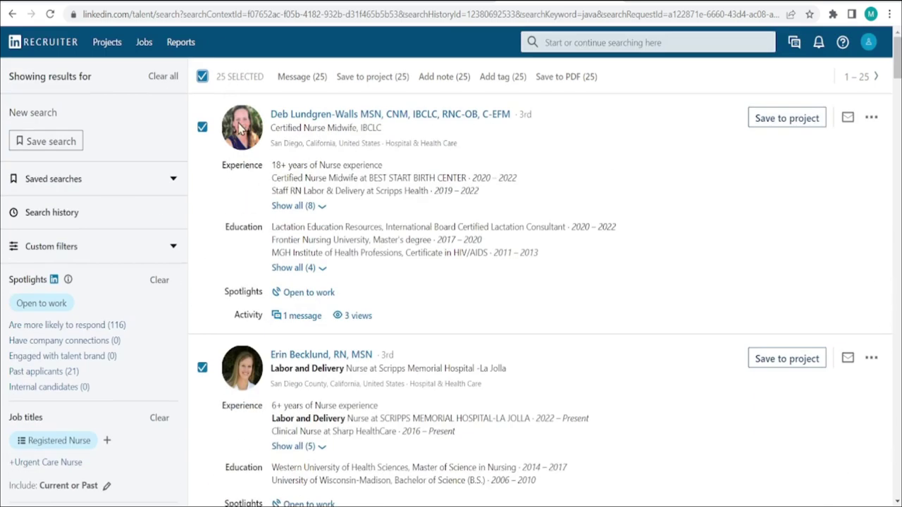
click(202, 77)
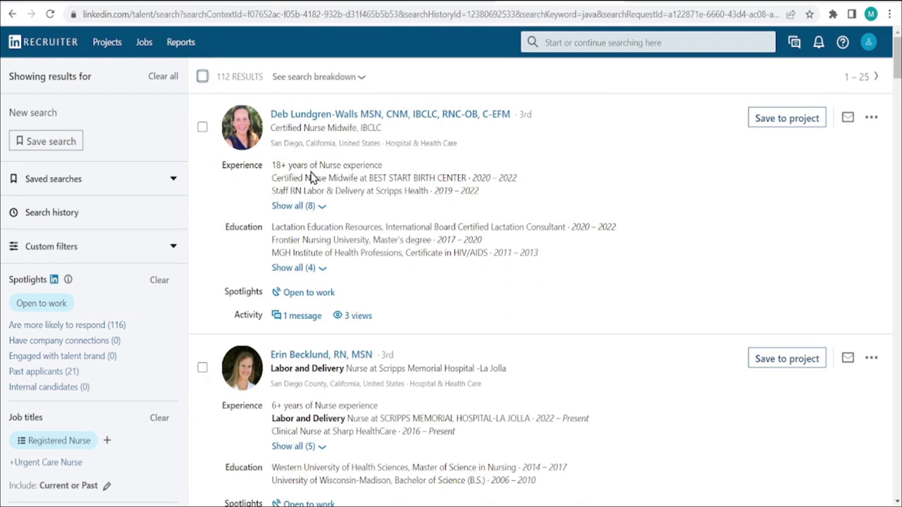
Step: Select the registered nurse with the MS in Health Communication headline and expand the candidate's full experience list
scroll(303, 172, down, 3)
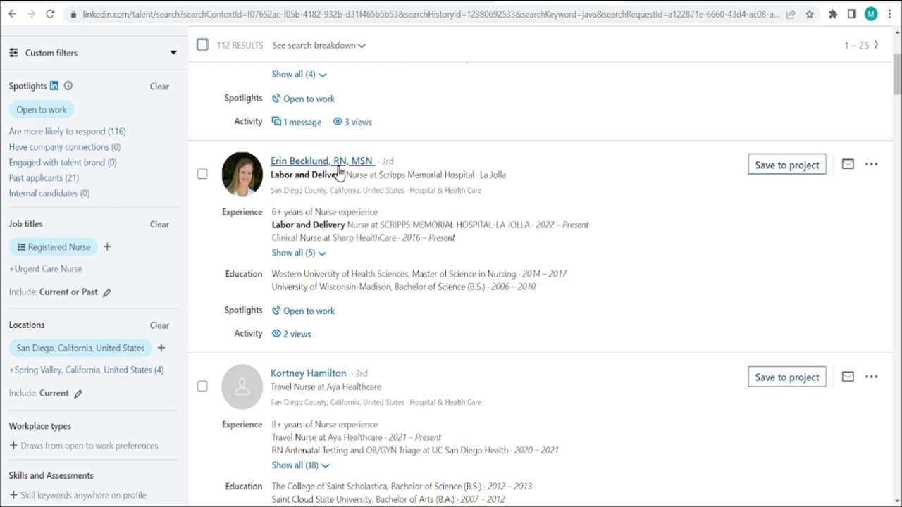
scroll(338, 173, down, 2)
scroll(340, 167, up, 5)
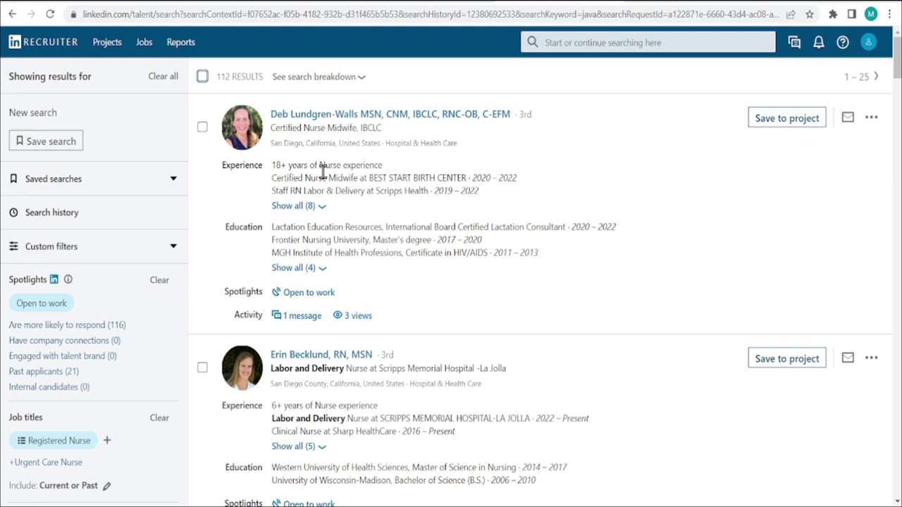
scroll(323, 171, down, 2)
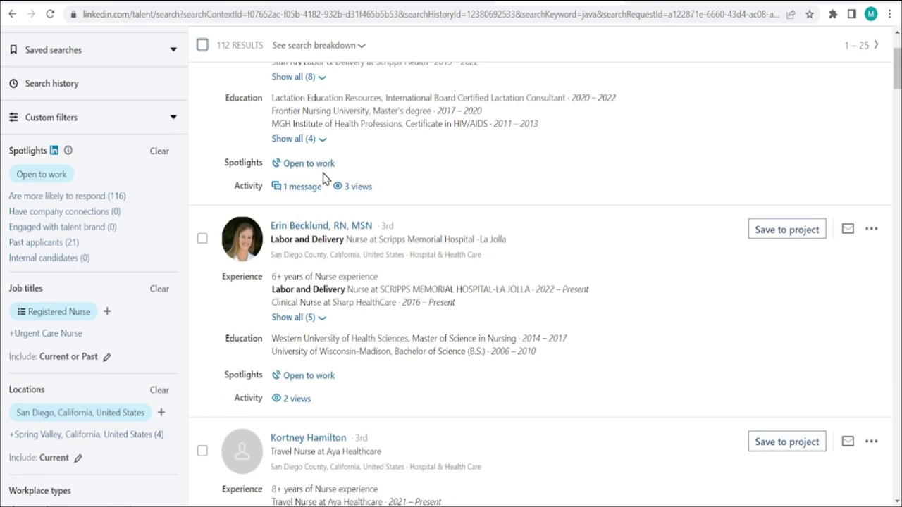
scroll(324, 169, down, 2)
scroll(324, 169, down, 4)
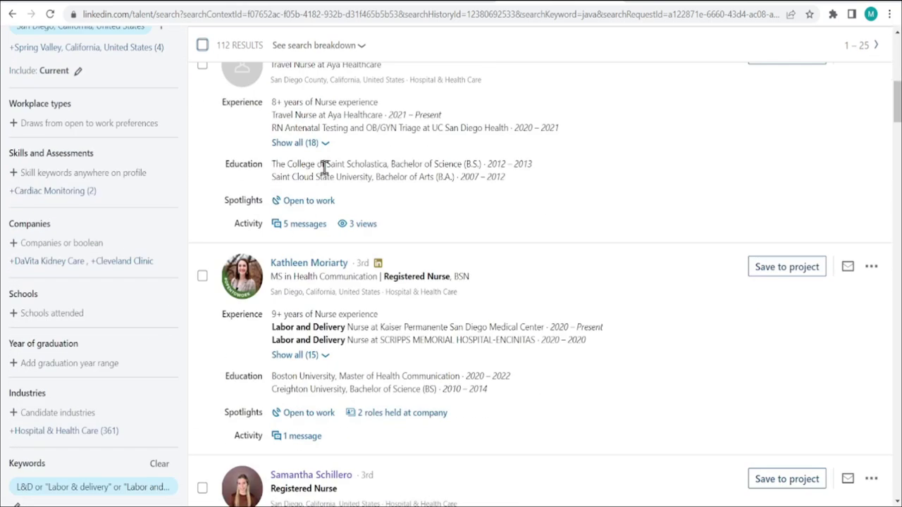
scroll(325, 169, down, 2)
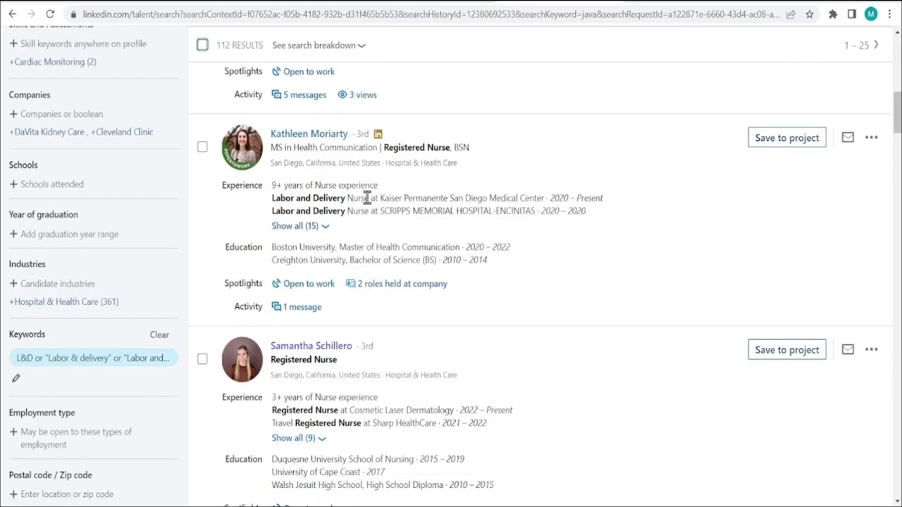
click(202, 146)
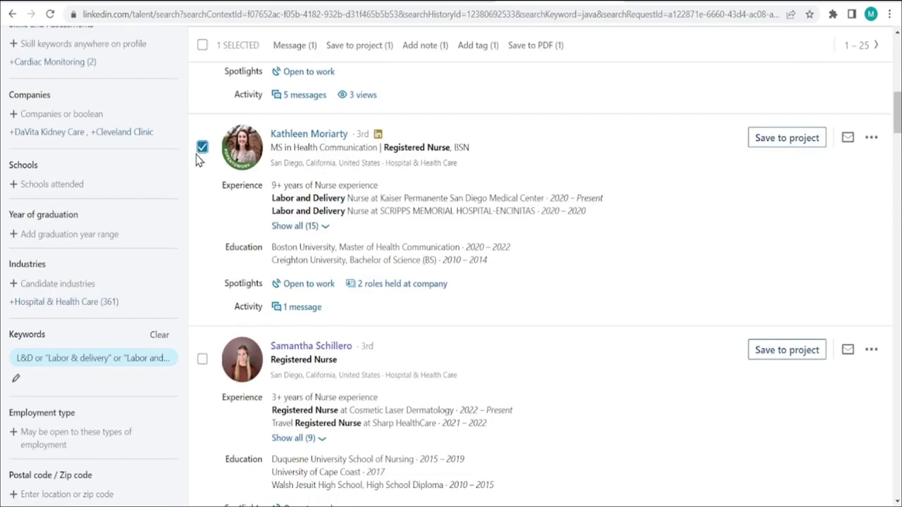
click(295, 226)
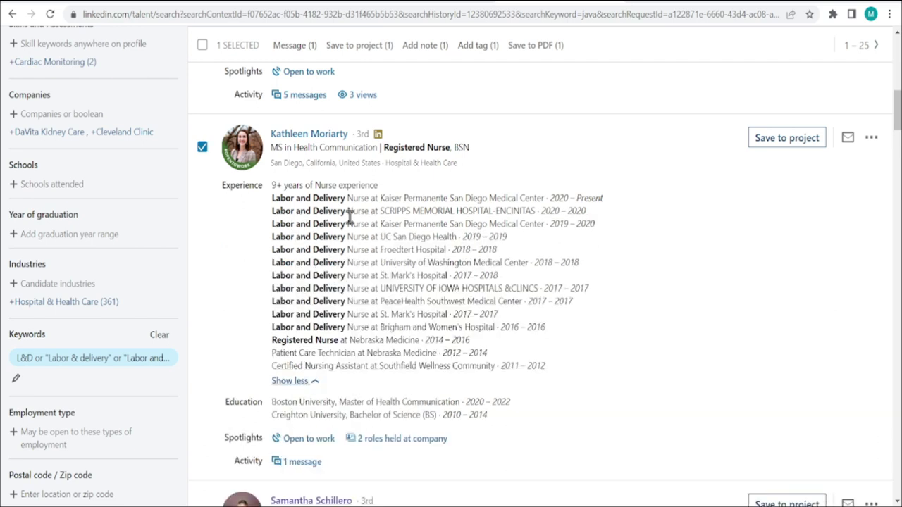
scroll(358, 223, down, 2)
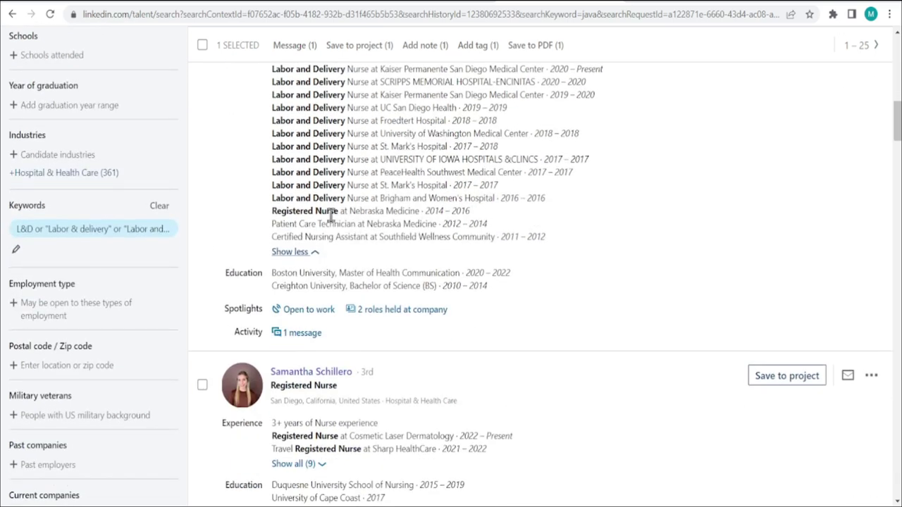
Step: Add the registered nurse at Cosmetic Laser Dermatology and the Labor and Delivery RN at Sharp Mary Birch Hospital to the selection
scroll(333, 214, down, 2)
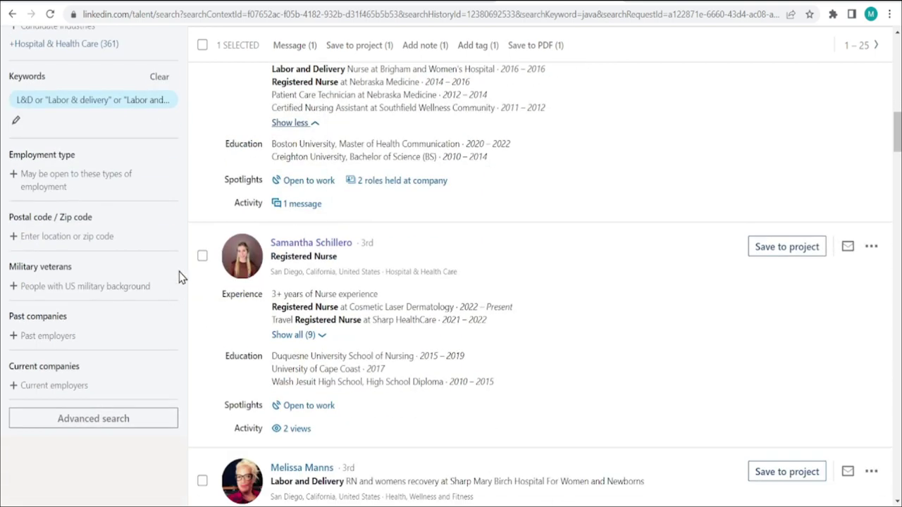
click(202, 256)
scroll(328, 310, down, 1)
scroll(327, 310, down, 3)
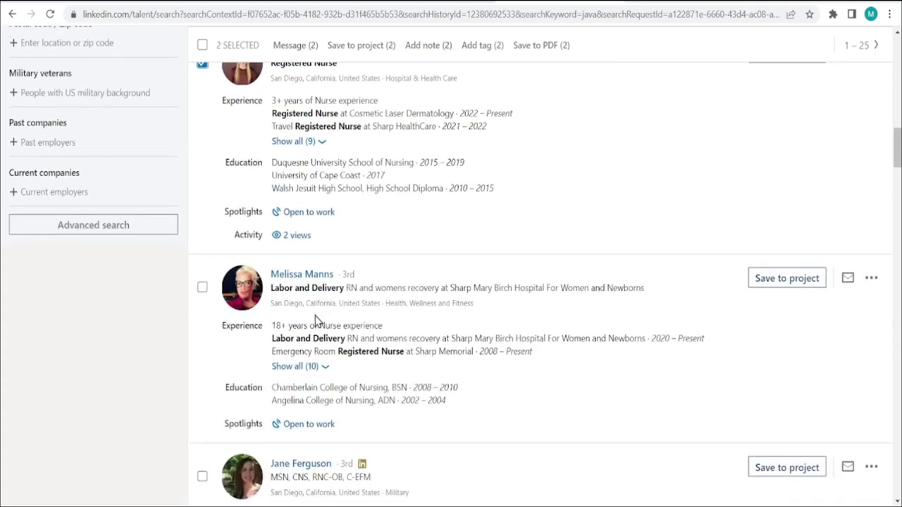
scroll(271, 331, down, 3)
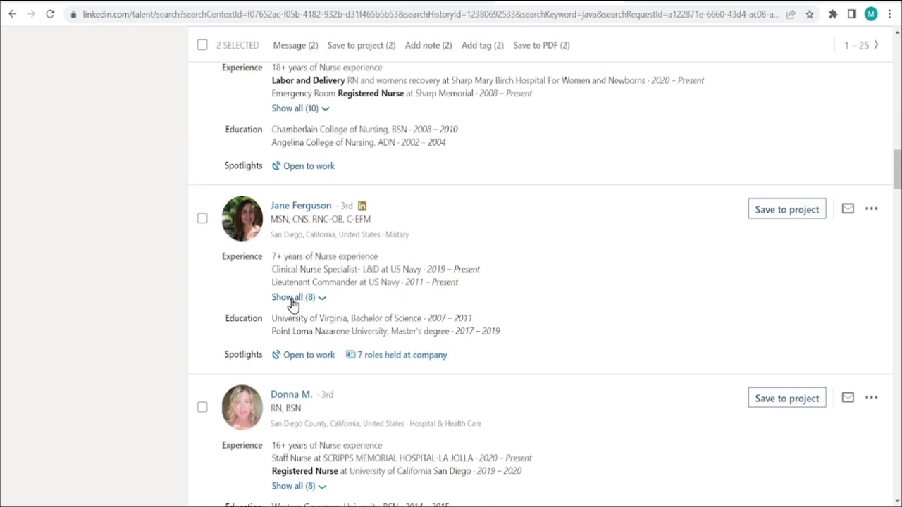
scroll(296, 275, up, 1)
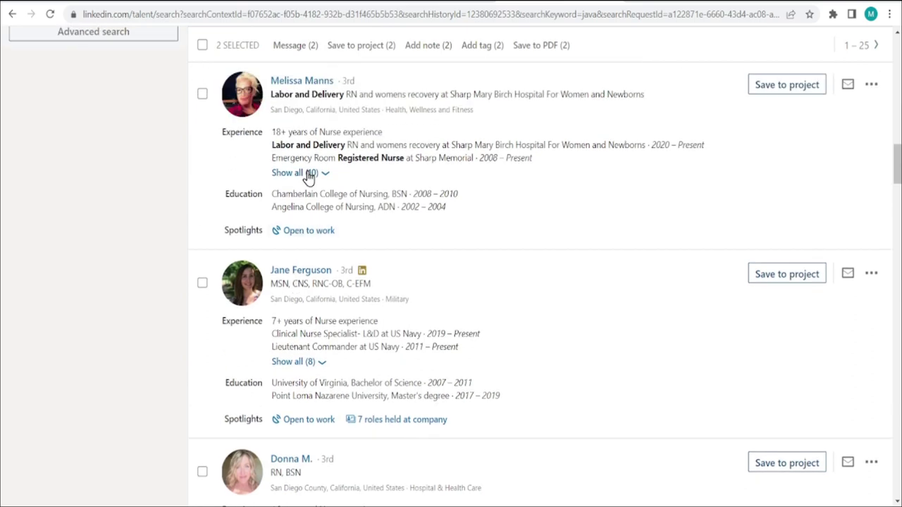
click(202, 96)
Step: Add the registered nurse at UC San Diego Health System to the selected candidates
scroll(296, 243, down, 5)
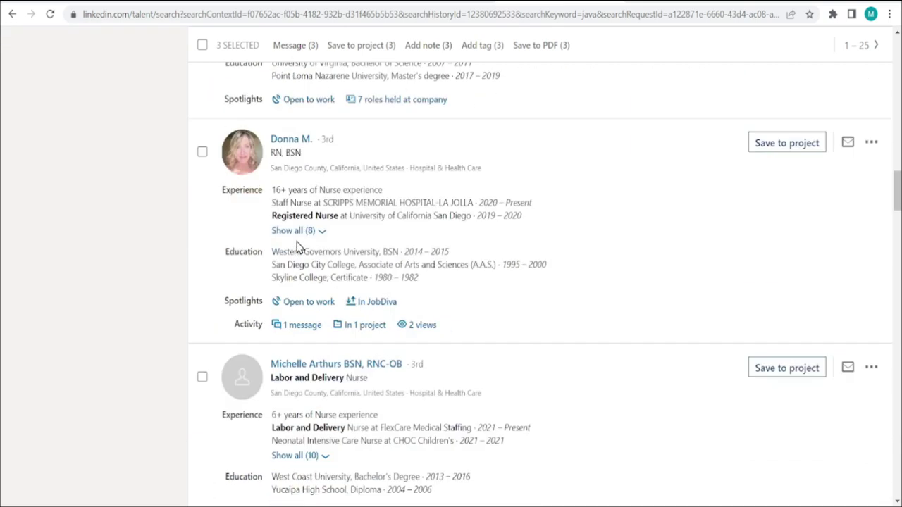
scroll(317, 286, down, 2)
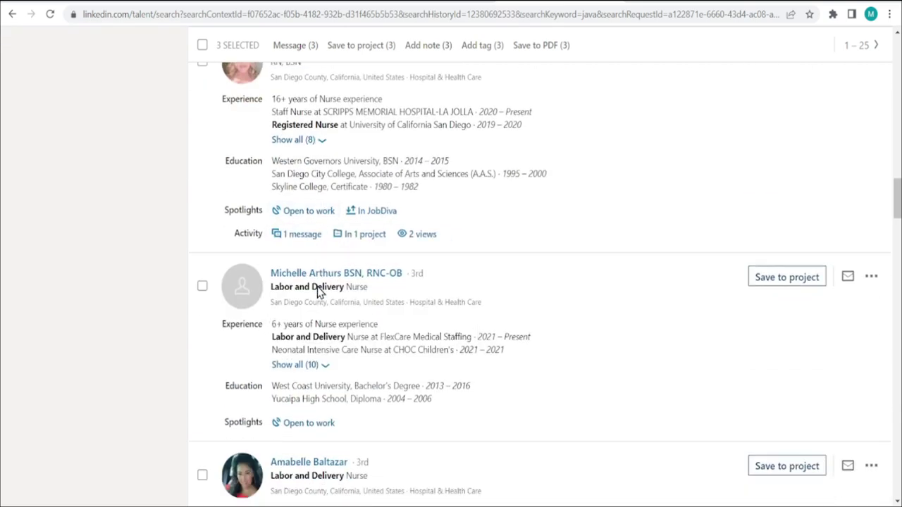
scroll(316, 285, down, 4)
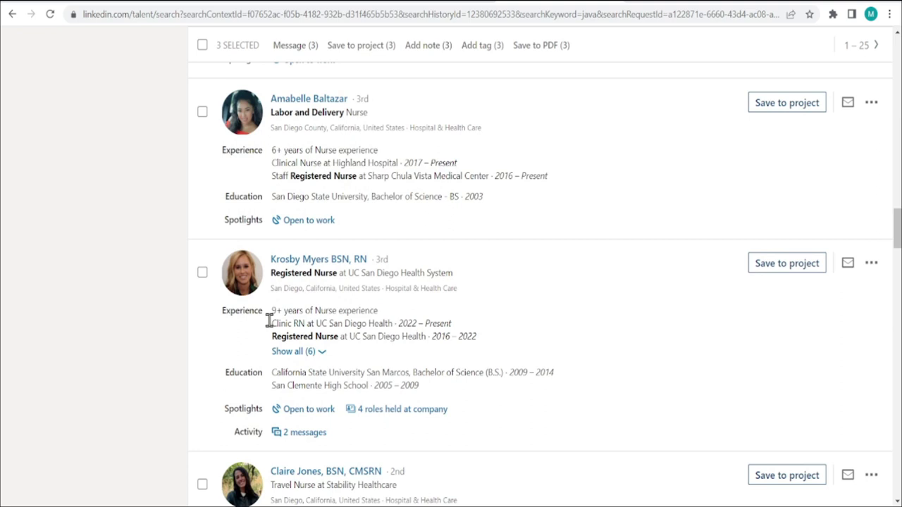
click(202, 274)
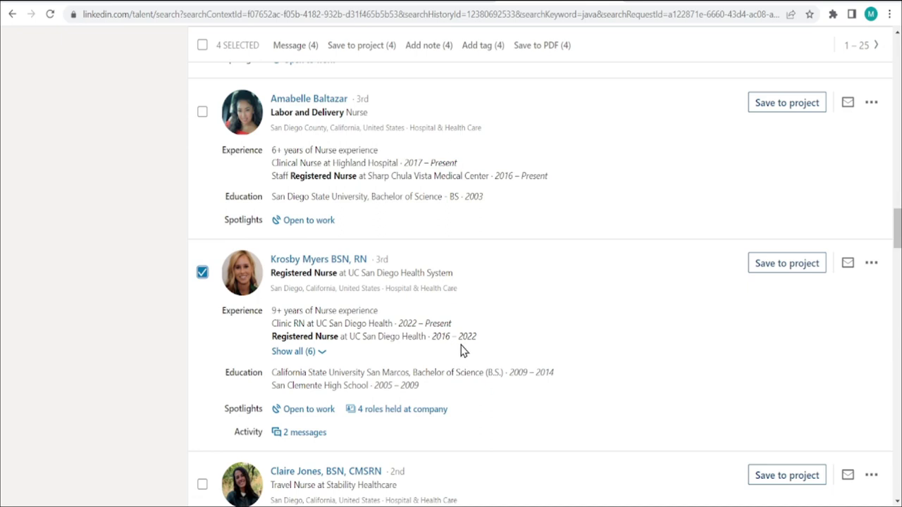
Step: Open a new message to the four selected candidates, view all its recipients, and close it without sending
scroll(458, 351, down, 4)
scroll(386, 324, up, 9)
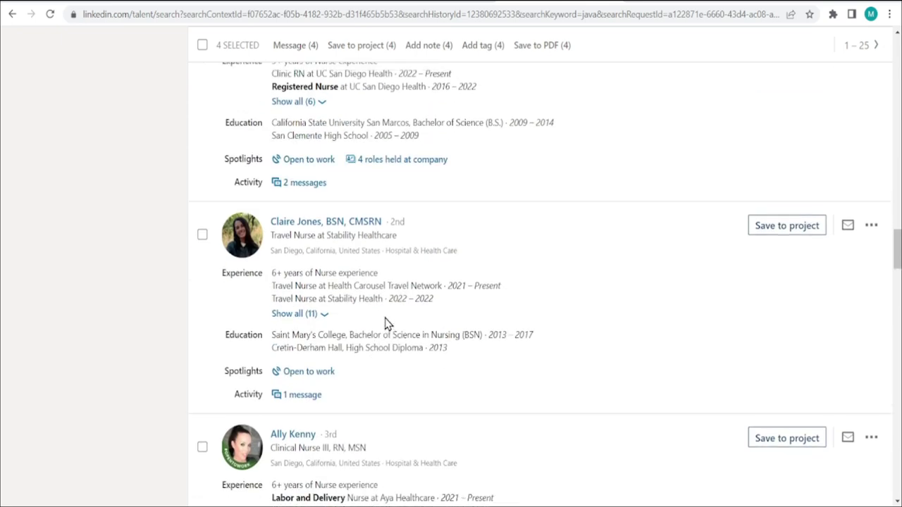
scroll(386, 324, up, 12)
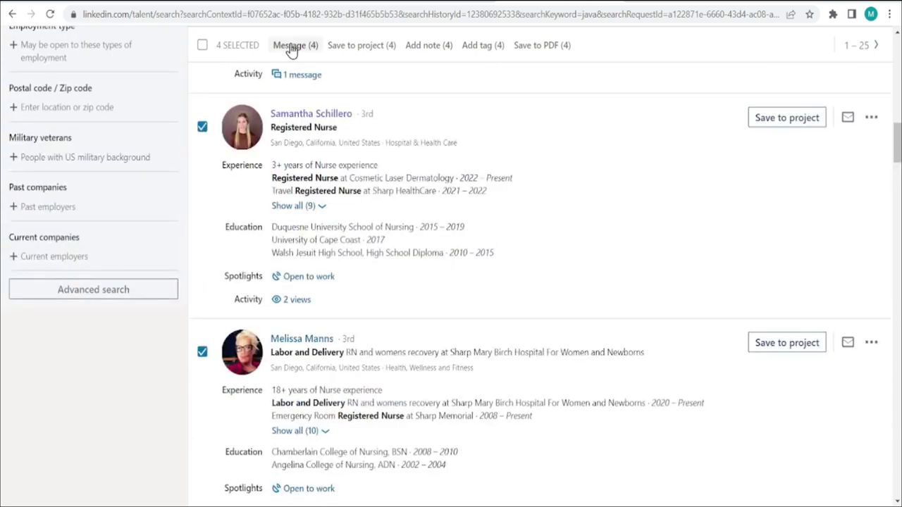
click(291, 50)
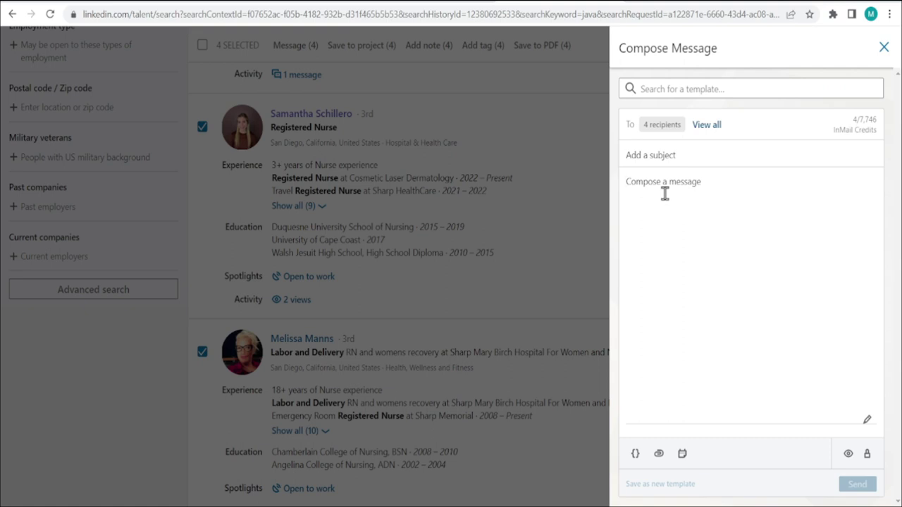
click(709, 130)
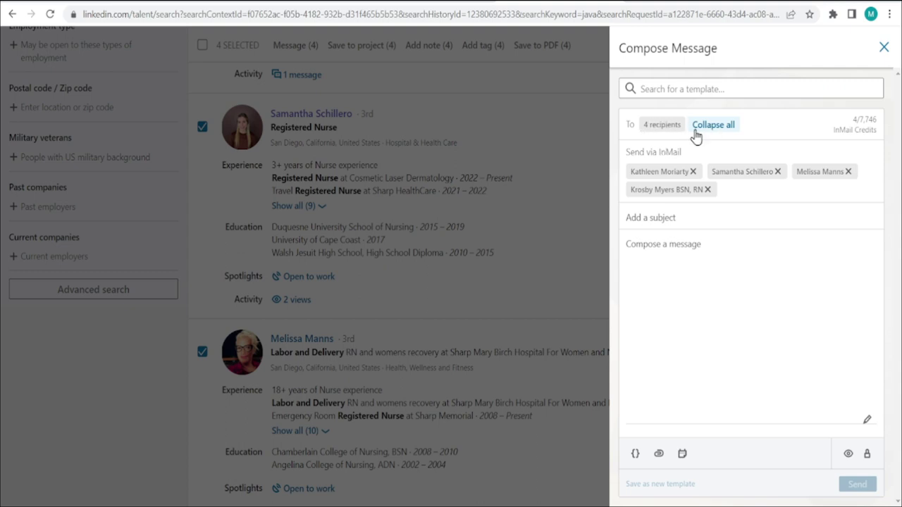
click(662, 218)
click(885, 49)
Step: Look through the active candidates saved in the High5 project's pipeline
scroll(322, 317, down, 3)
scroll(324, 315, up, 4)
scroll(326, 312, up, 3)
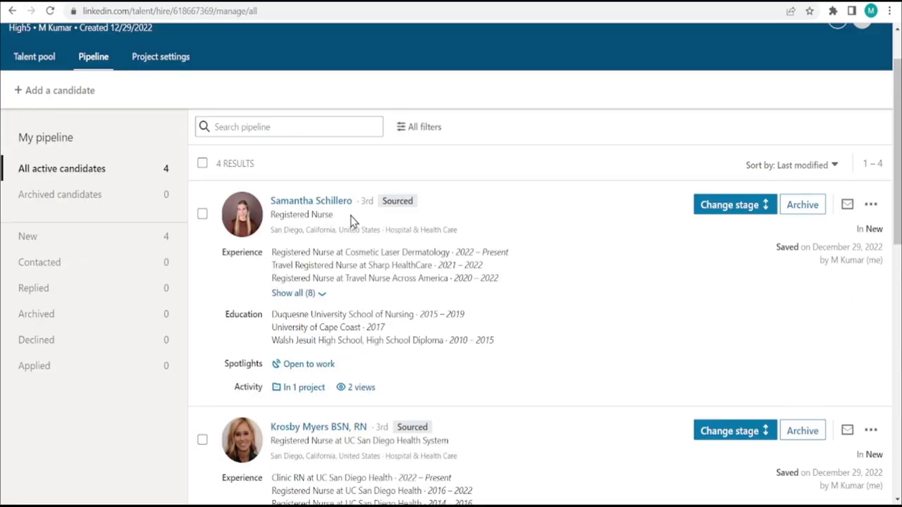